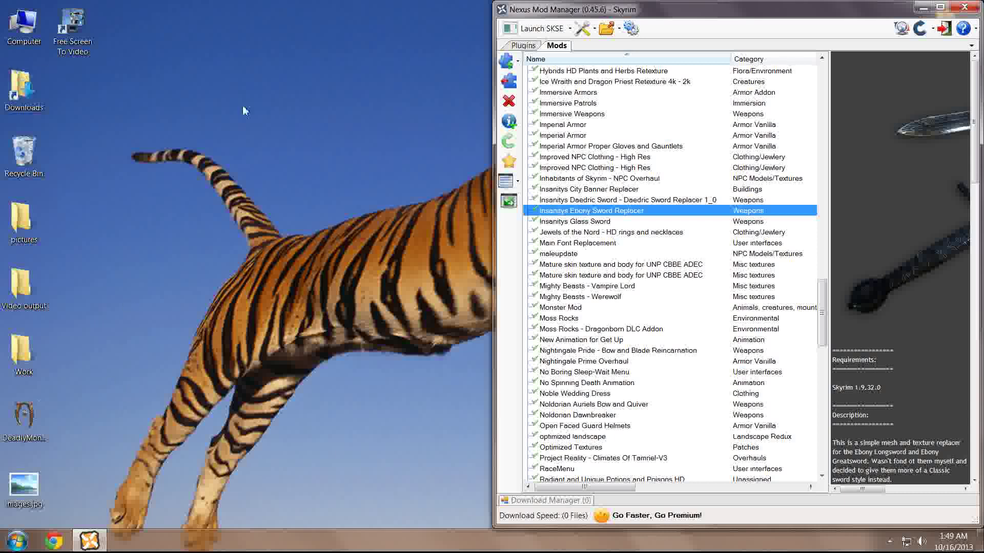
# Step: Open the Stuff folder on the desktop, move SRO Complete Edition.rar out onto the desktop, and close the folder
pyautogui.moveTo(885, 17); pyautogui.dragTo(1, 23)
pyautogui.doubleClick(942, 47)
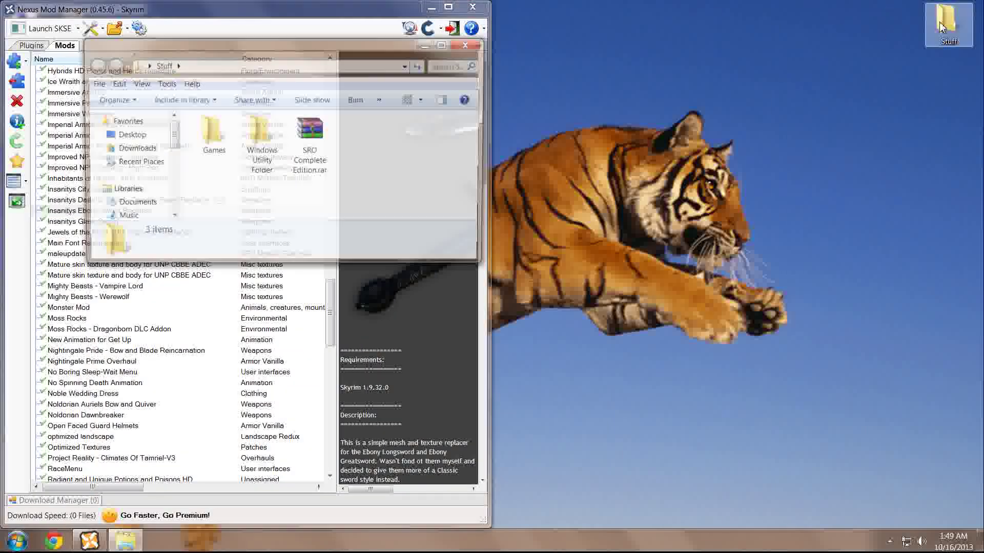
pyautogui.moveTo(314, 52); pyautogui.dragTo(805, 89)
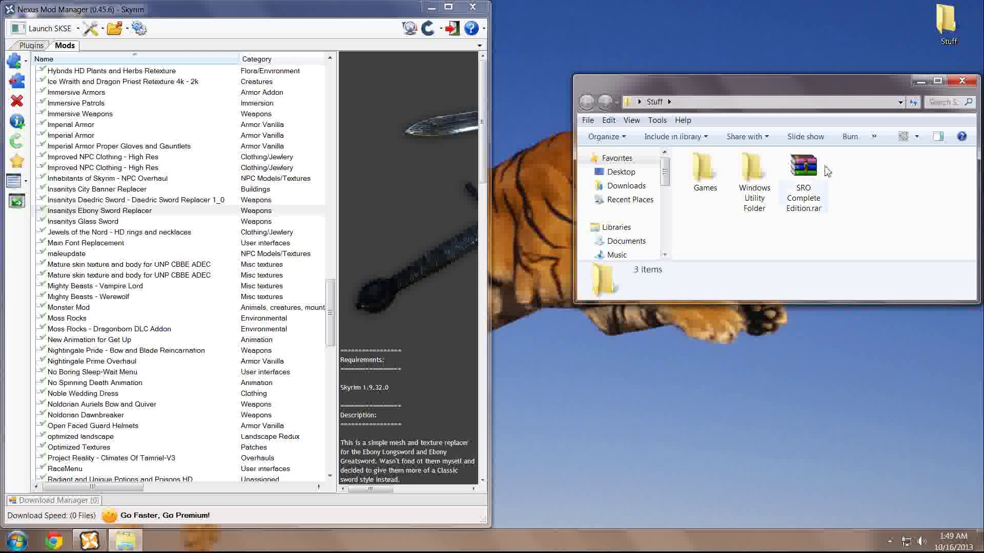
pyautogui.moveTo(826, 154); pyautogui.dragTo(801, 254)
pyautogui.moveTo(814, 182); pyautogui.dragTo(776, 284)
pyautogui.click(961, 80)
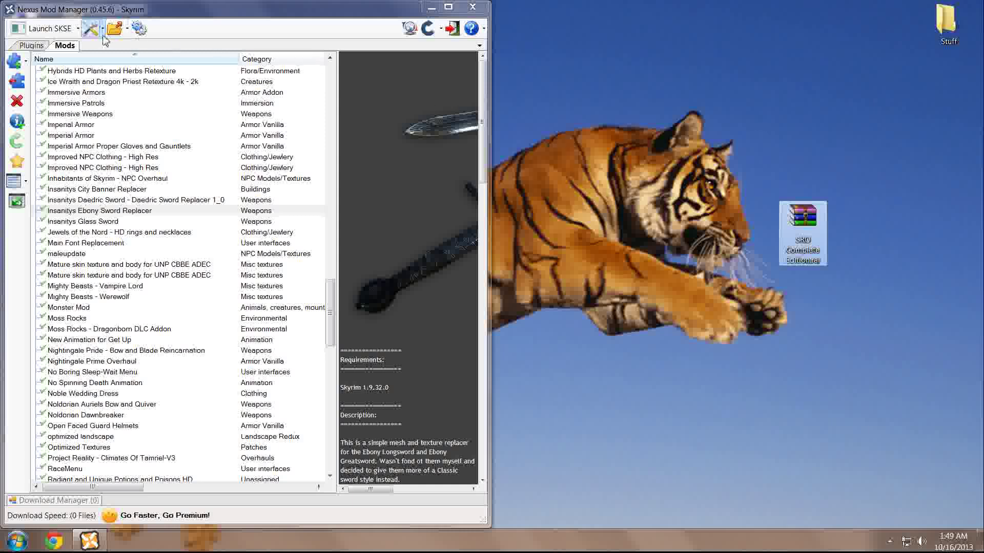
# Step: Look through the plugin load order and the installed mods list in the maximized mod manager, then restore its window
pyautogui.click(454, 10)
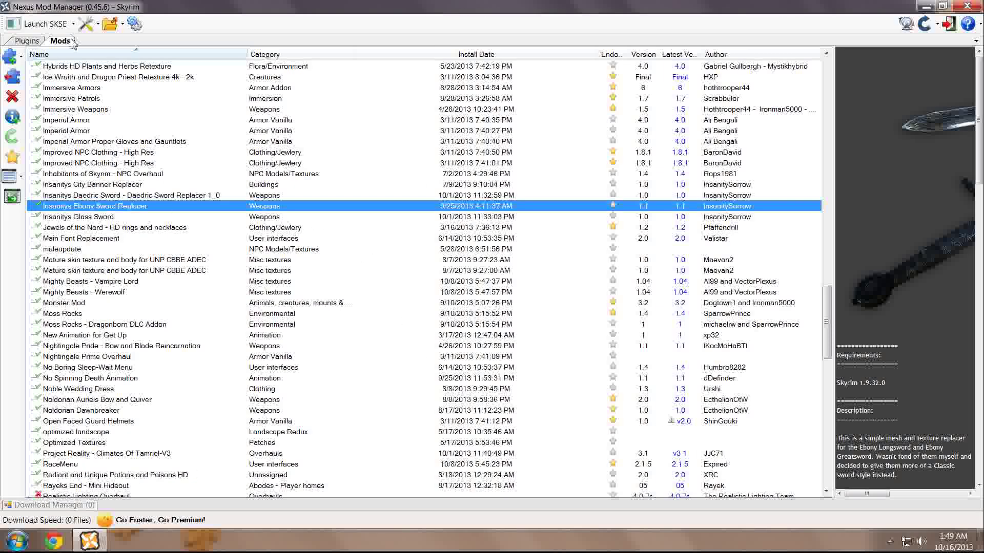
pyautogui.click(27, 41)
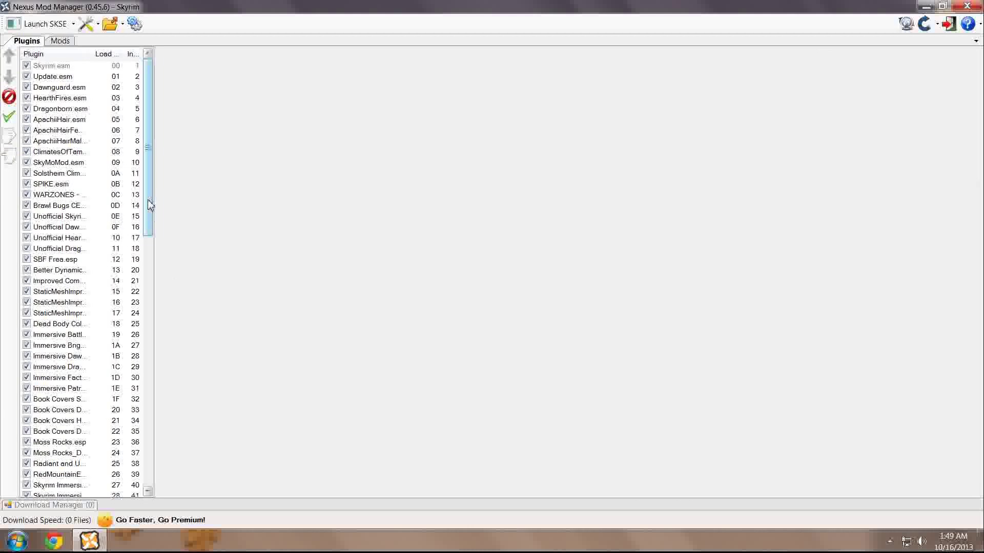
pyautogui.moveTo(147, 210); pyautogui.dragTo(138, 461)
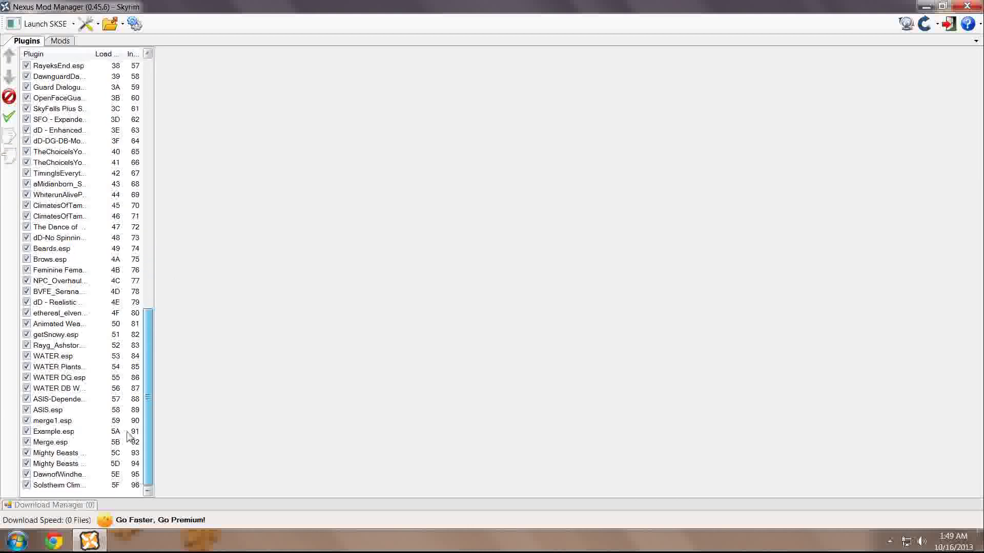
pyautogui.click(60, 41)
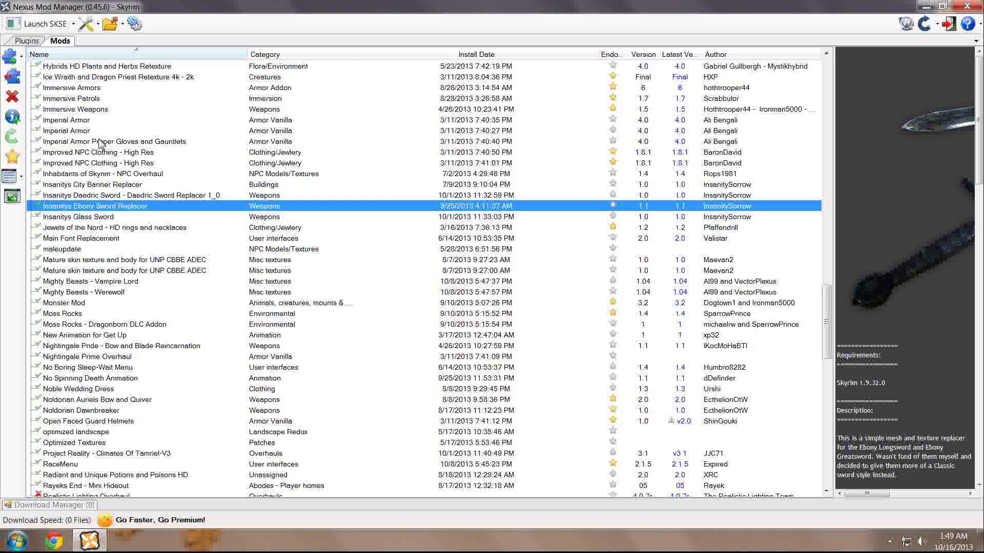
pyautogui.click(164, 324)
pyautogui.scroll(-8, 162, 324)
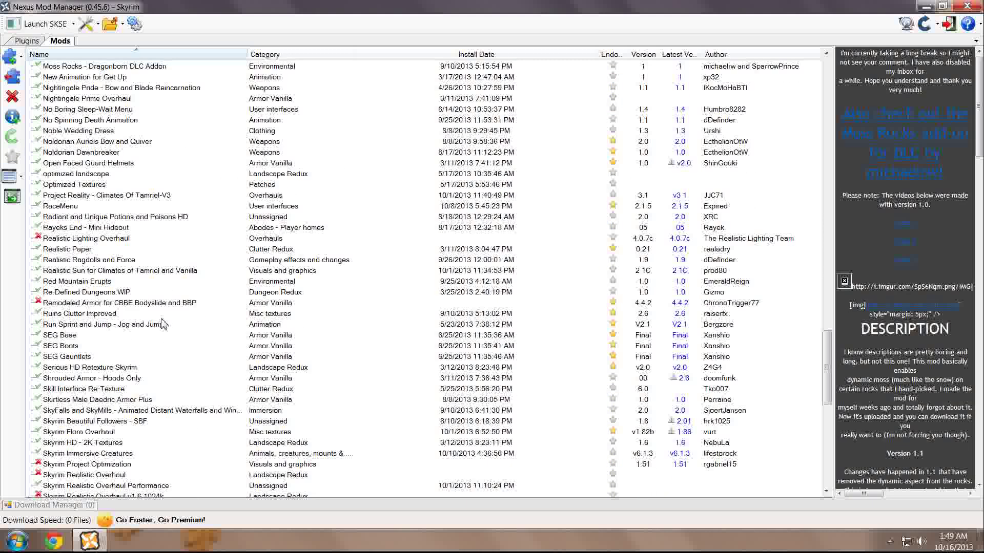
pyautogui.scroll(-4, 161, 325)
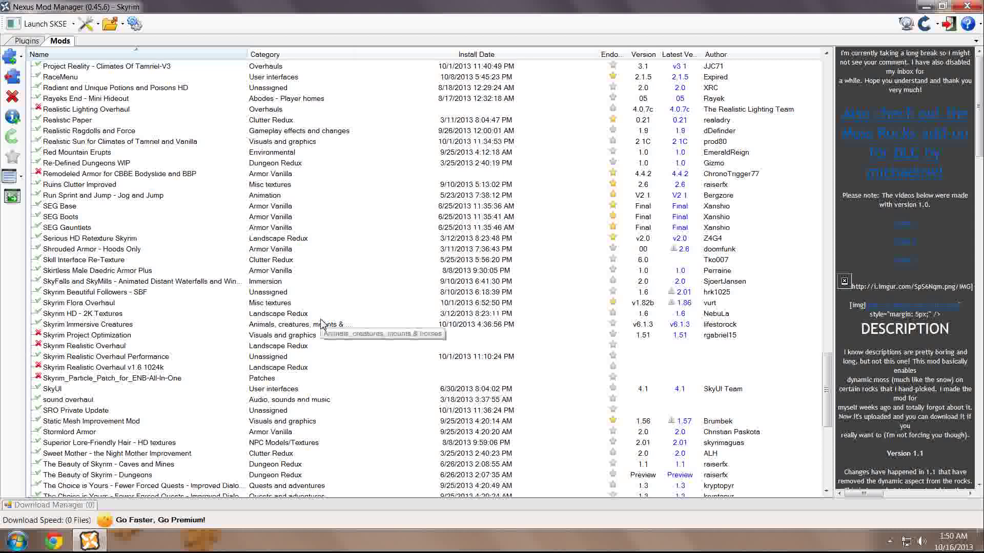
pyautogui.scroll(20, 328, 319)
pyautogui.scroll(20, 323, 324)
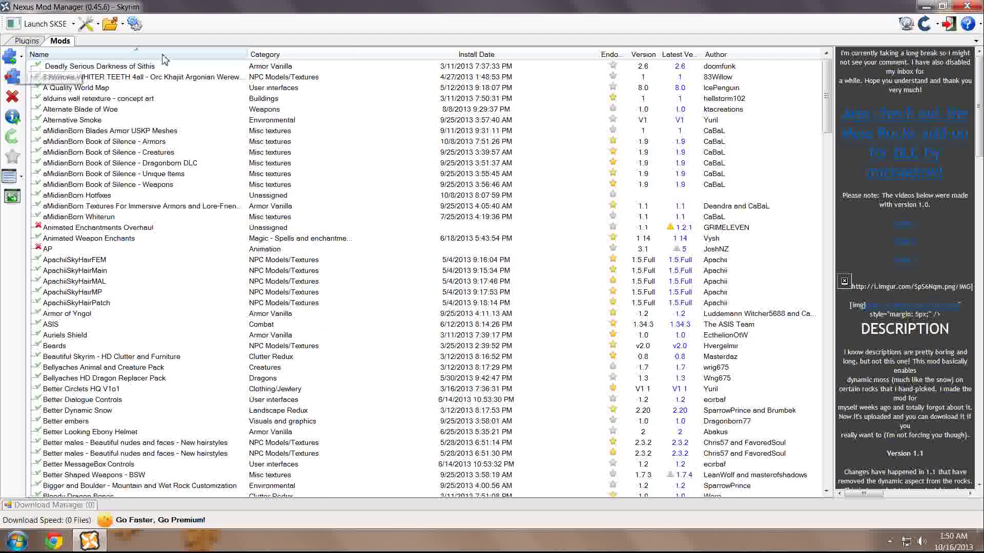
pyautogui.doubleClick(464, 12)
pyautogui.moveTo(464, 11); pyautogui.dragTo(983, 11)
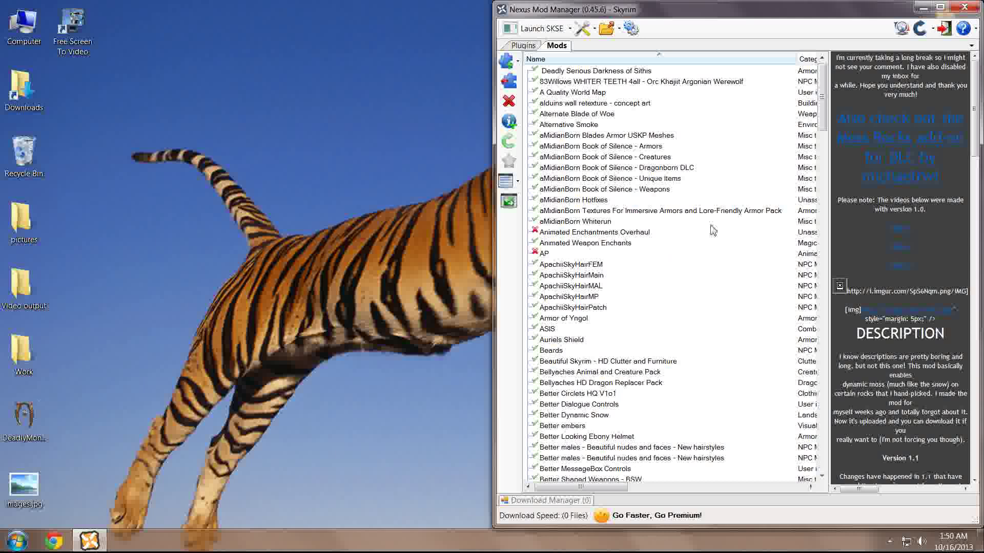
# Step: View the file browser for adding a mod from a file, dismiss it, and skim the mods list
pyautogui.click(506, 61)
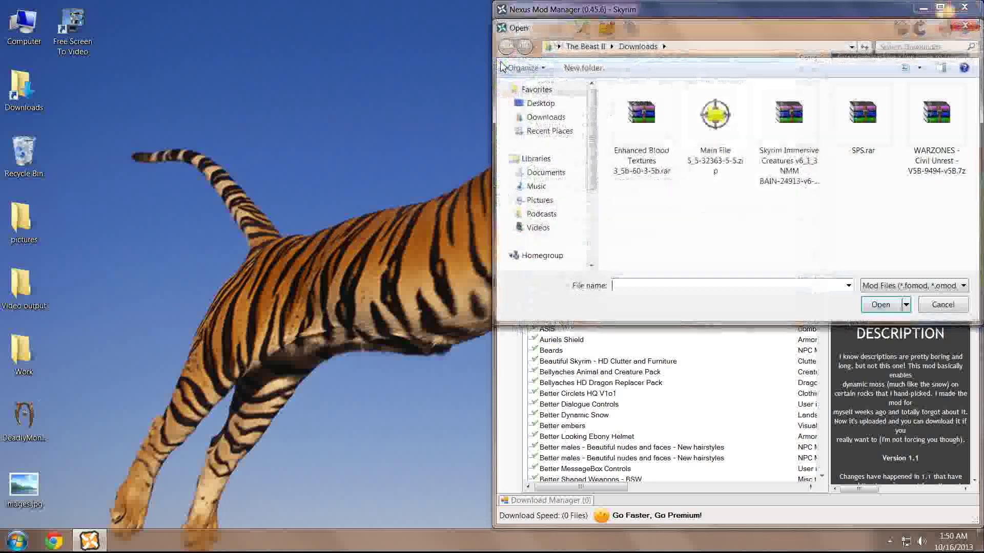
pyautogui.click(964, 28)
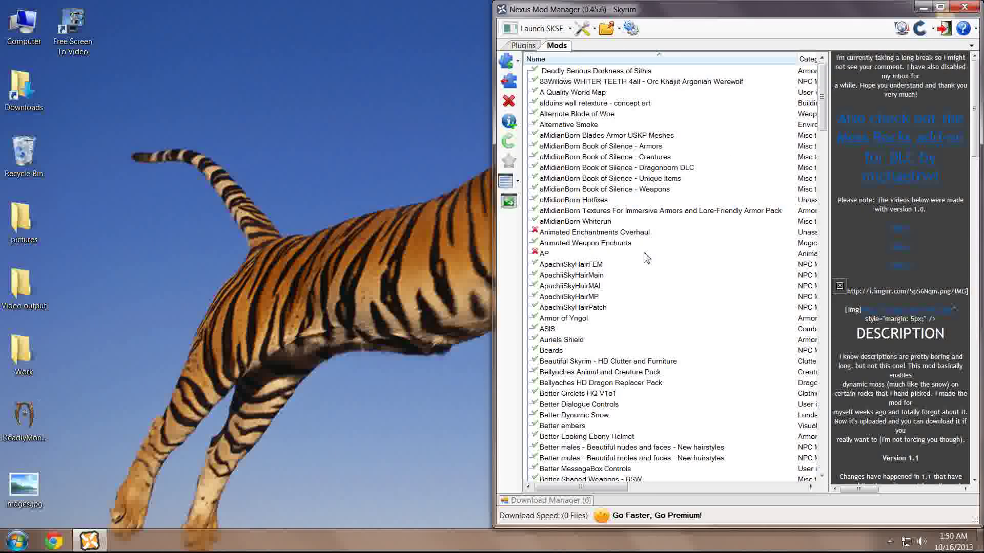
pyautogui.scroll(-16, 647, 258)
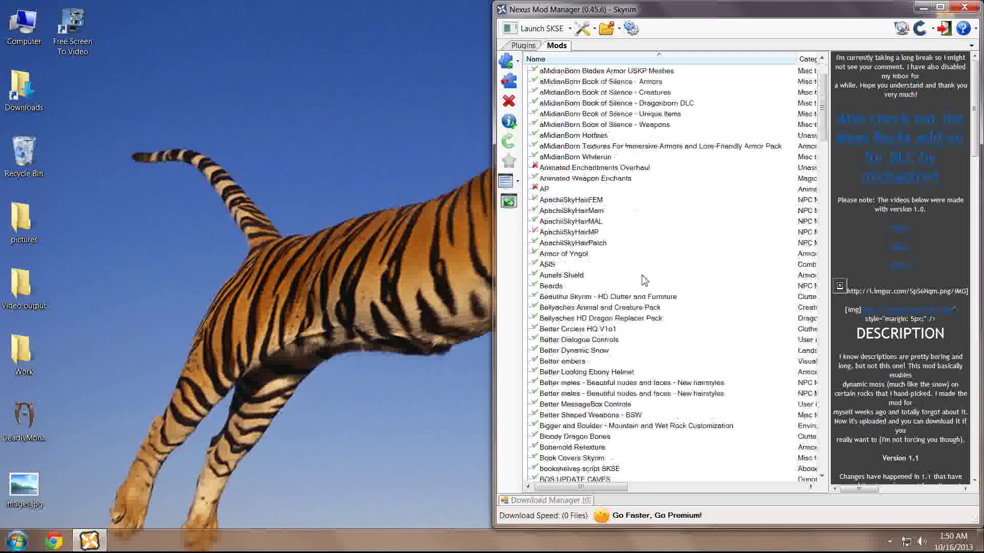
pyautogui.scroll(15, 591, 369)
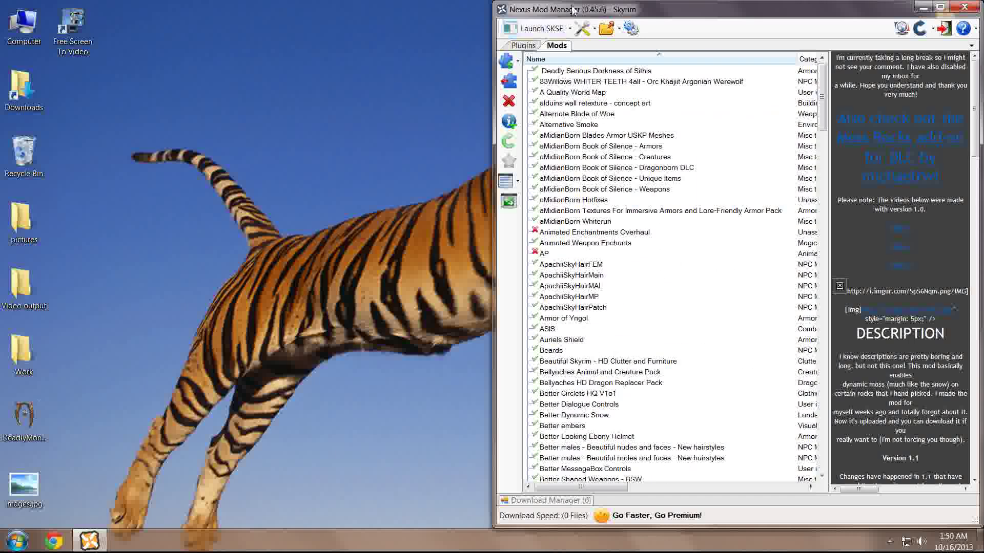
# Step: Open NMM's Mods folder from the mod manager and move its window aside to view the stored mod archives
pyautogui.click(605, 30)
pyautogui.click(606, 30)
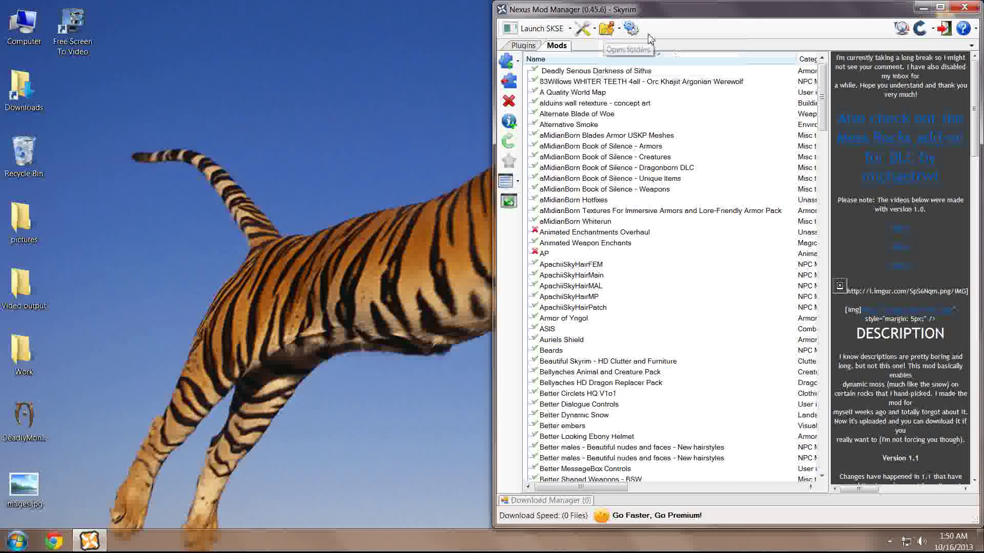
pyautogui.click(606, 31)
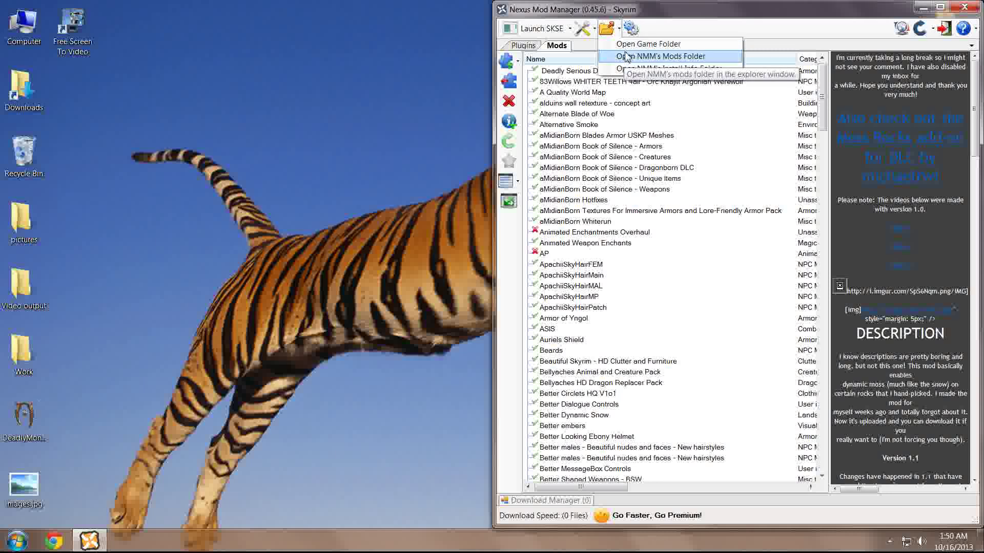
pyautogui.click(638, 57)
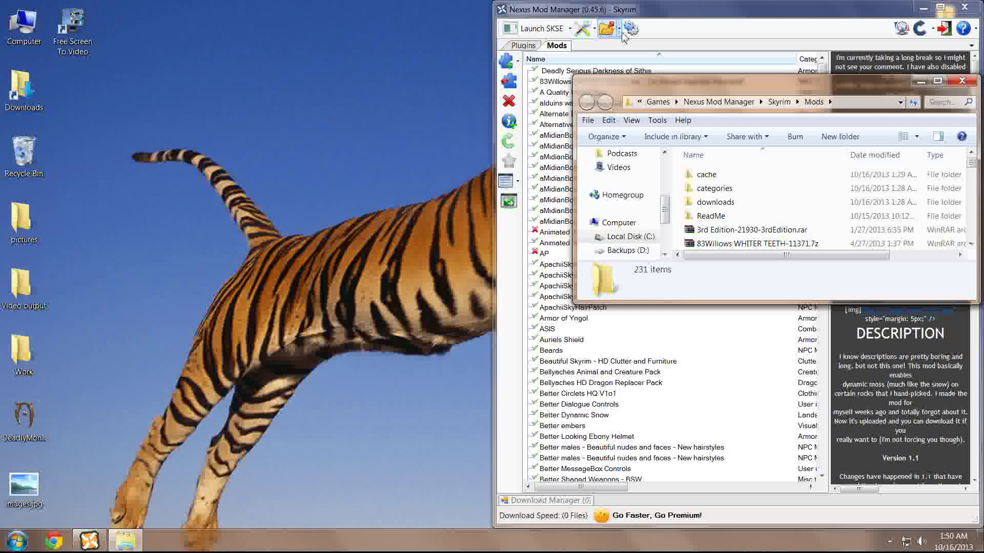
pyautogui.moveTo(840, 86); pyautogui.dragTo(615, 88)
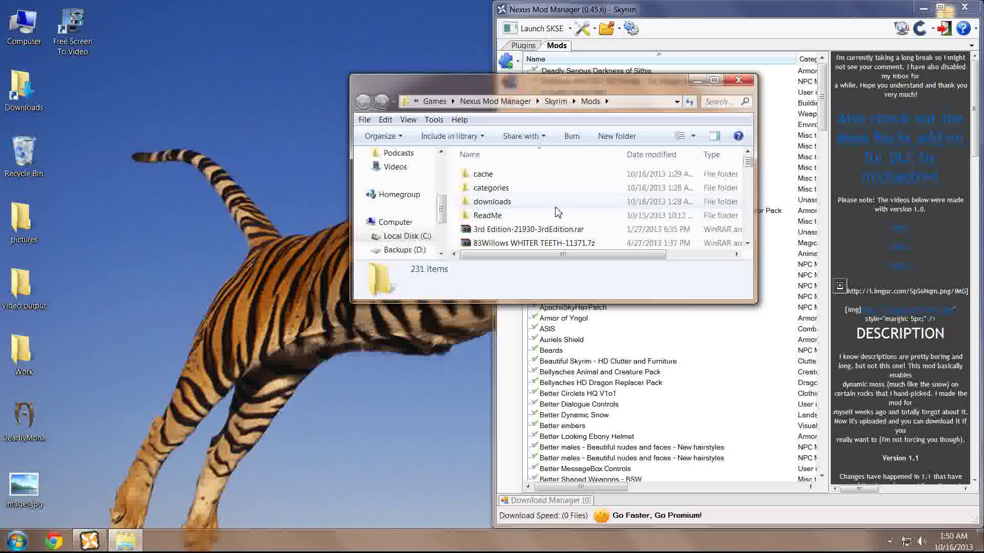
pyautogui.scroll(-2, 558, 210)
# Step: Bring NMM's Mods folder back, inspect the alduins wall concept art archive's structure, and close both windows
pyautogui.click(607, 28)
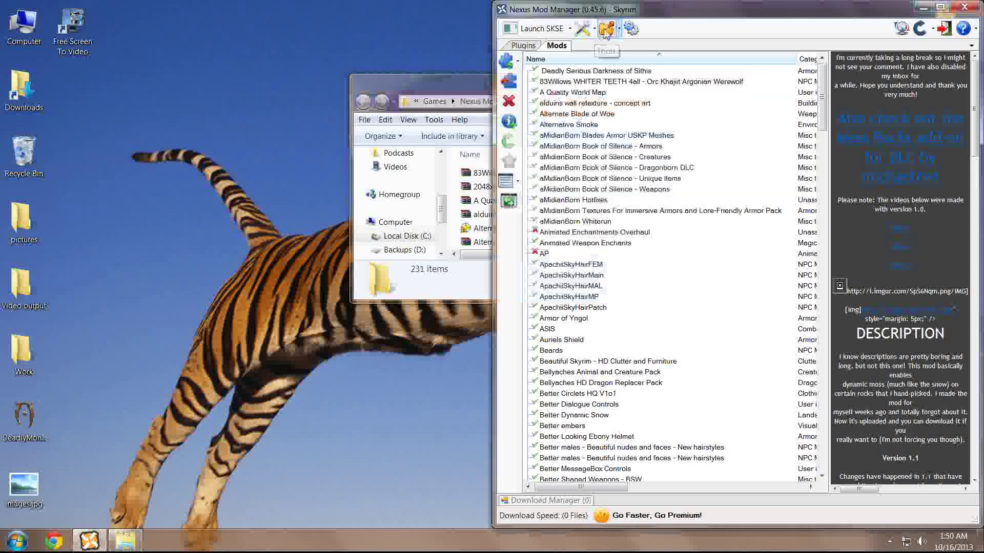
pyautogui.click(607, 29)
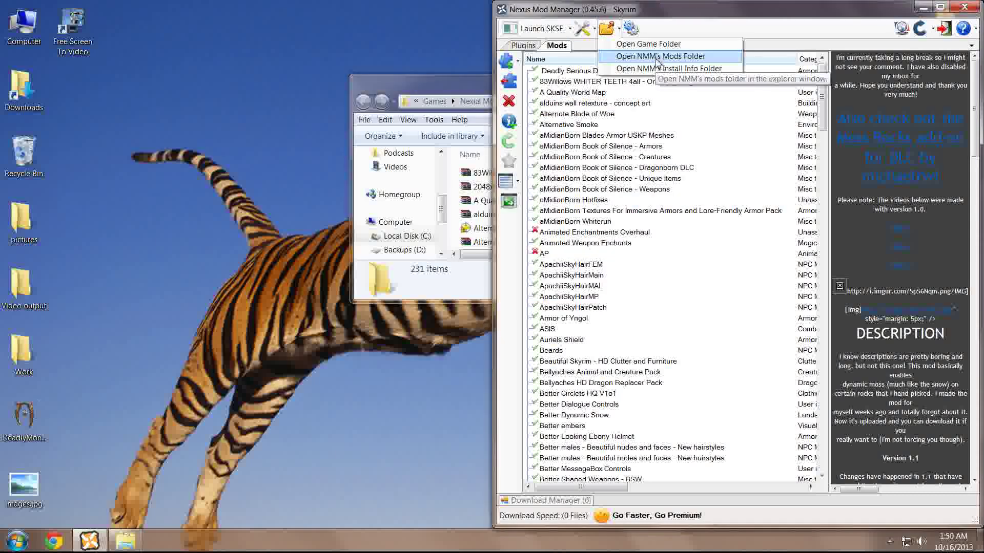
pyautogui.click(657, 56)
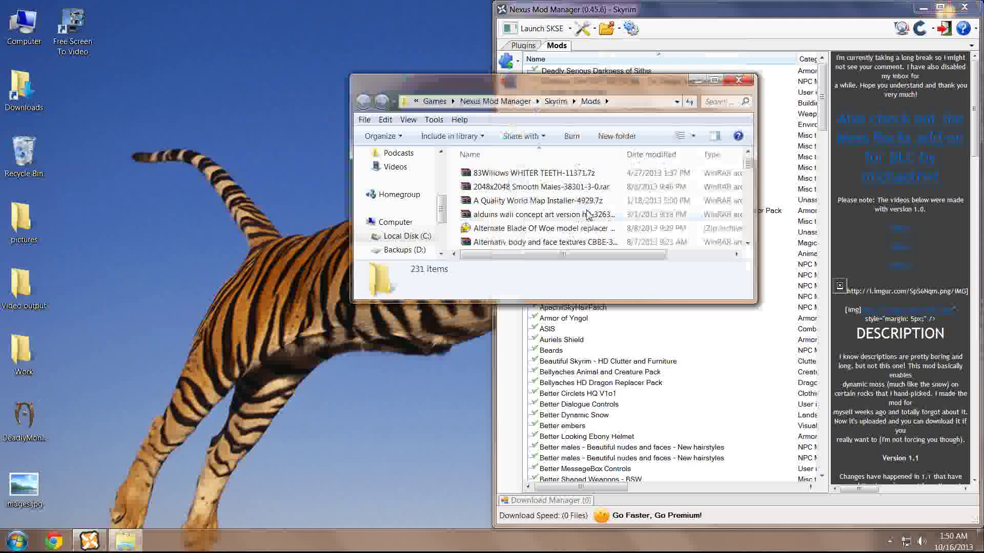
pyautogui.scroll(-3, 588, 215)
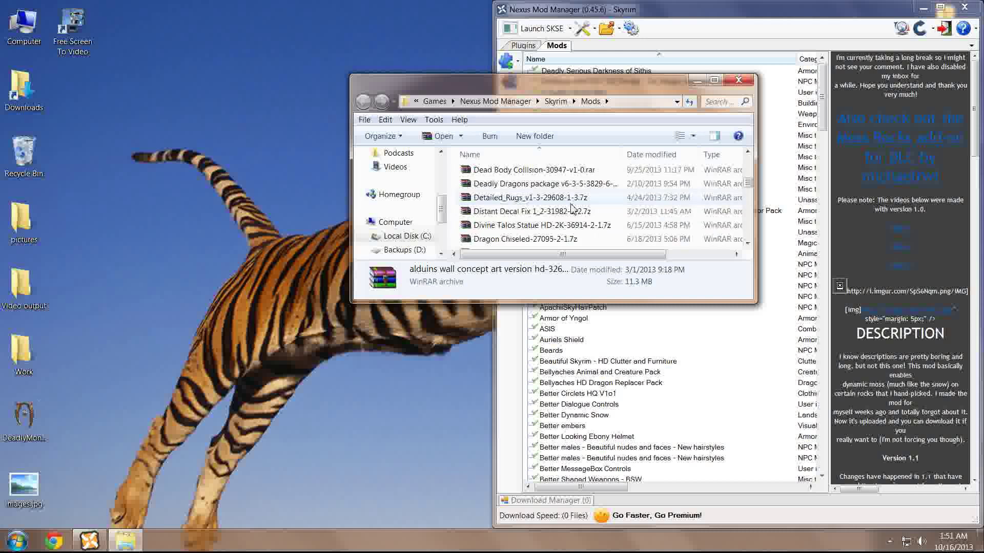
pyautogui.scroll(10, 573, 208)
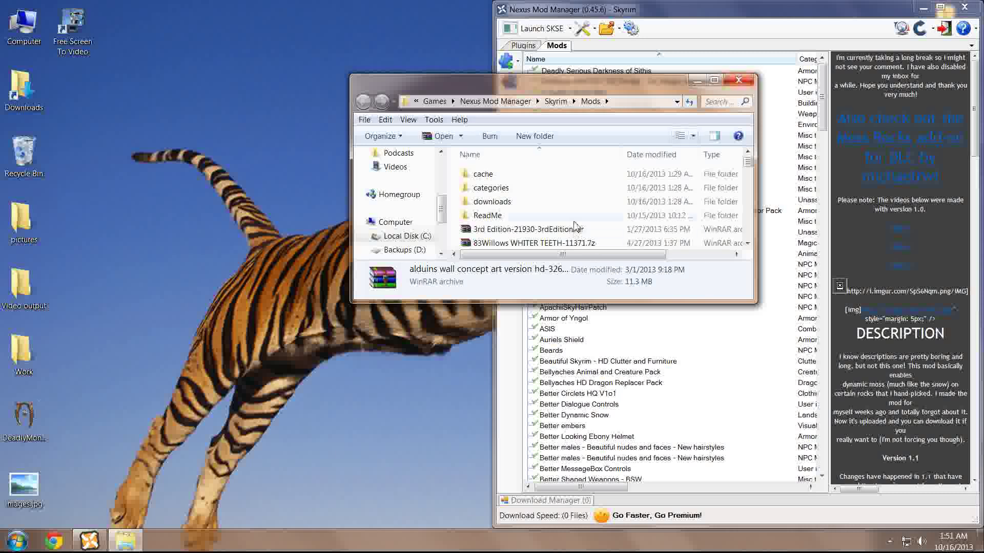
pyautogui.scroll(-2, 586, 179)
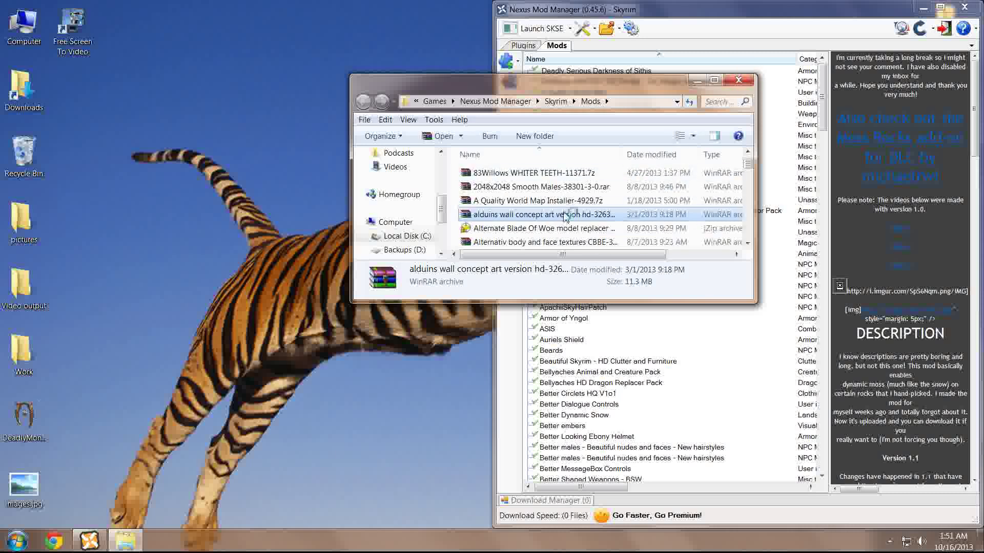
pyautogui.click(736, 82)
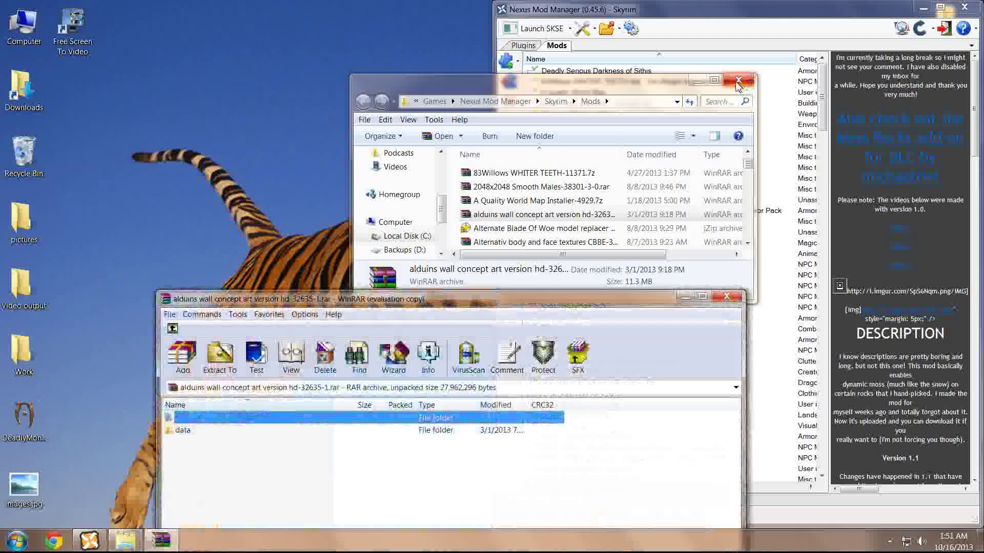
pyautogui.click(726, 296)
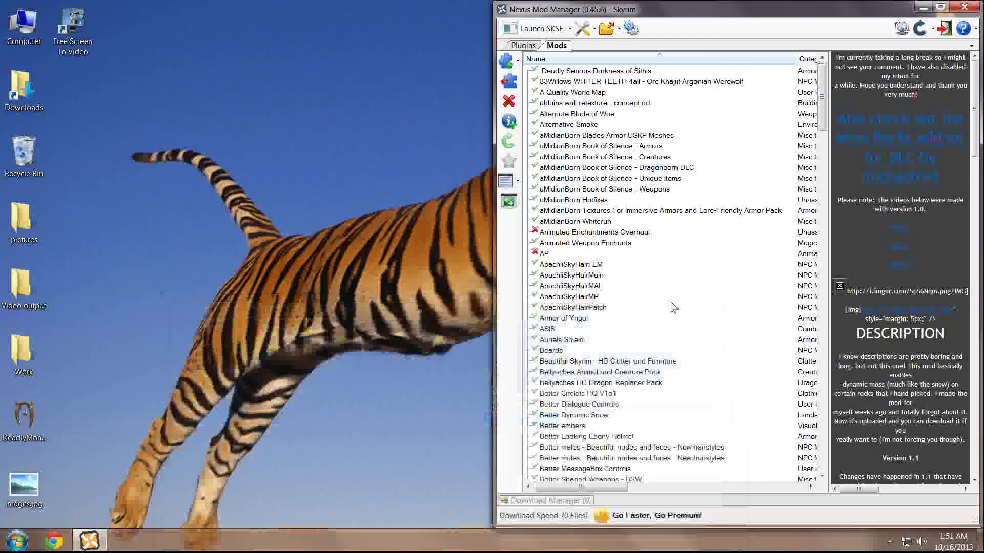
# Step: Open SRO Complete Edition.rar from the desktop and open the 1024 Textures.rar archive inside it
pyautogui.moveTo(750, 12); pyautogui.dragTo(364, 13)
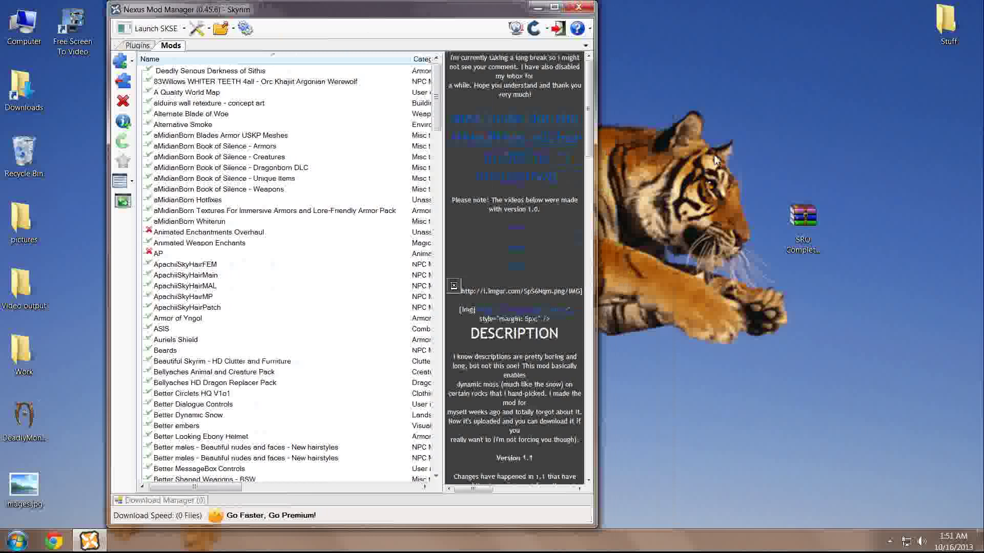
pyautogui.doubleClick(810, 226)
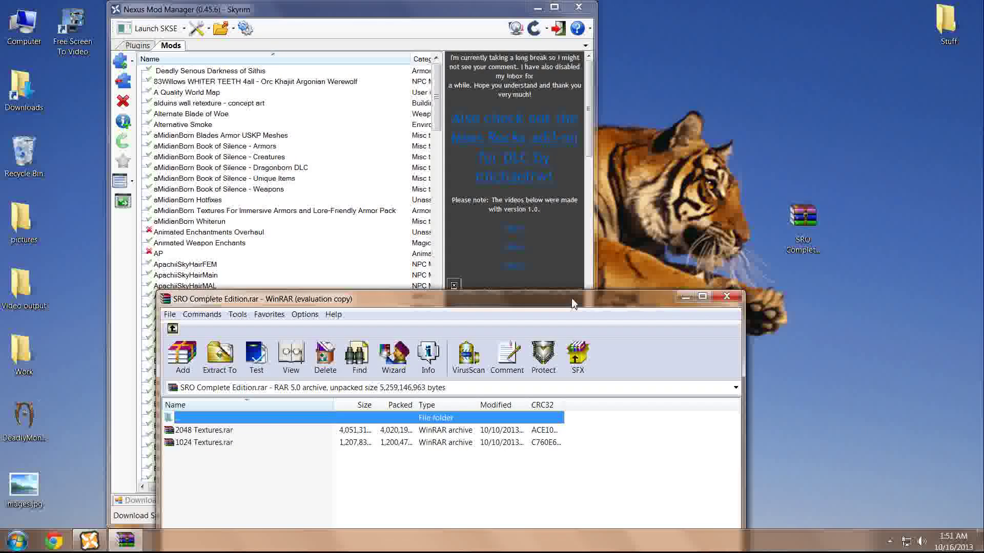
pyautogui.moveTo(570, 455); pyautogui.dragTo(822, 271)
pyautogui.doubleClick(471, 407)
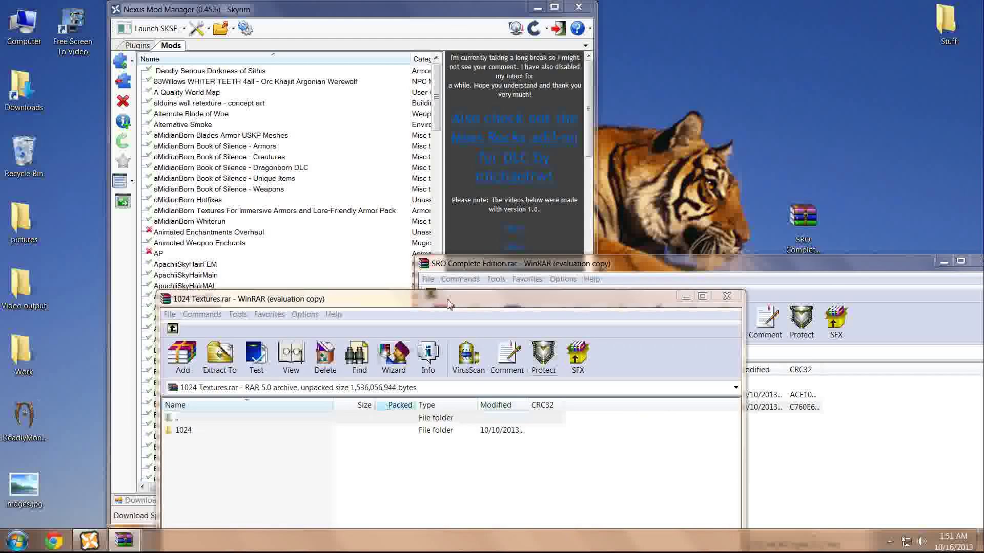
# Step: Open the 1024 folder inside the archive, dismiss the WinRAR notification, and extract the textures folder to the desktop
pyautogui.click(185, 431)
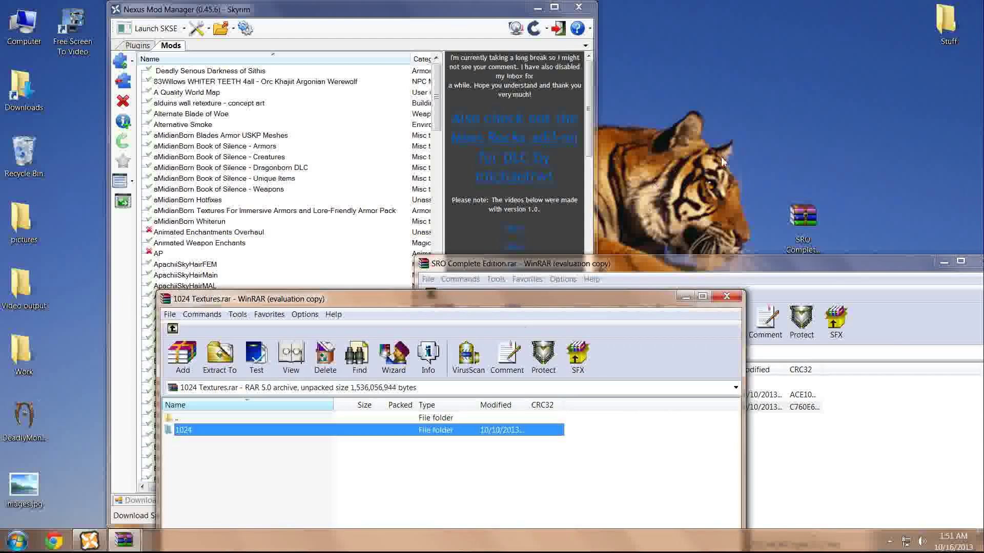
pyautogui.press('F2')
pyautogui.rightClick(169, 431)
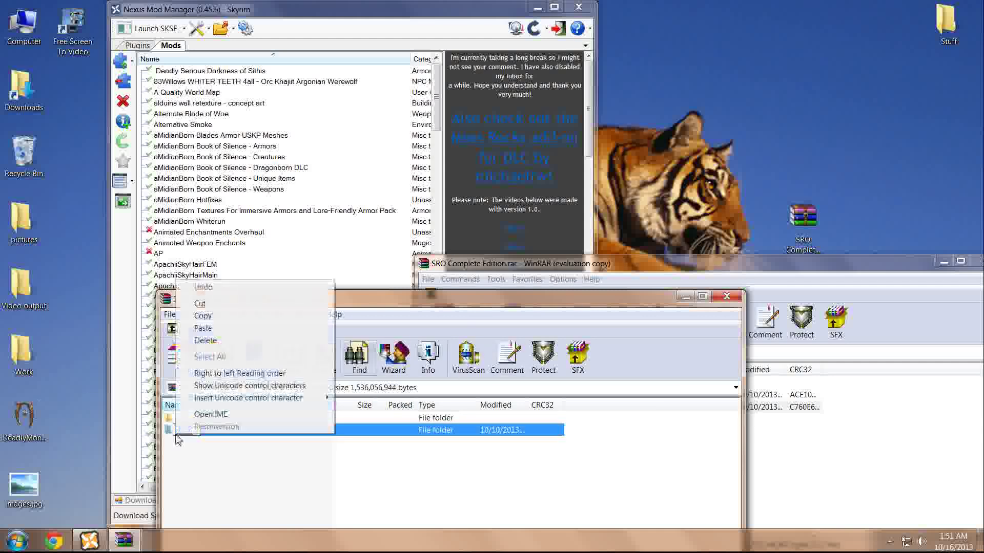
pyautogui.click(170, 434)
pyautogui.doubleClick(170, 434)
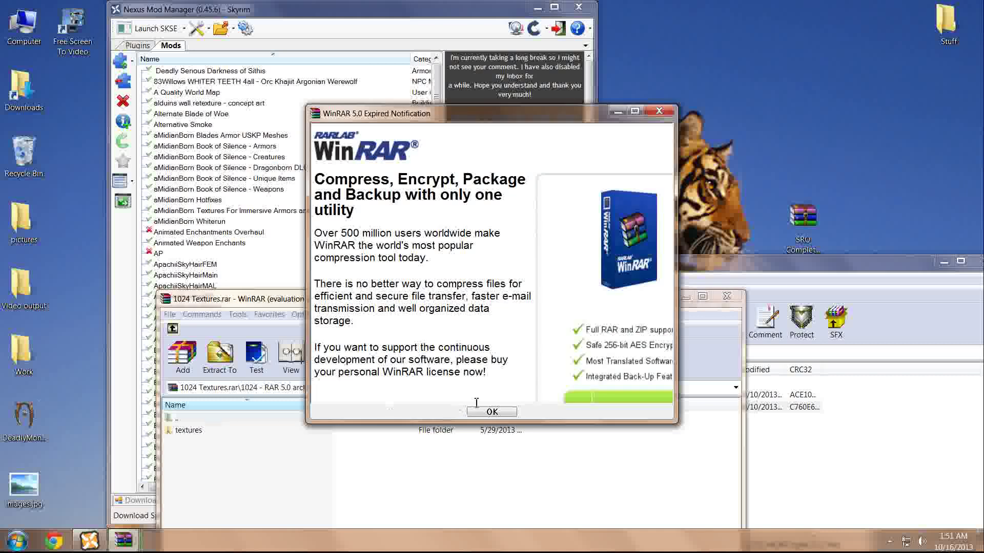
pyautogui.click(660, 111)
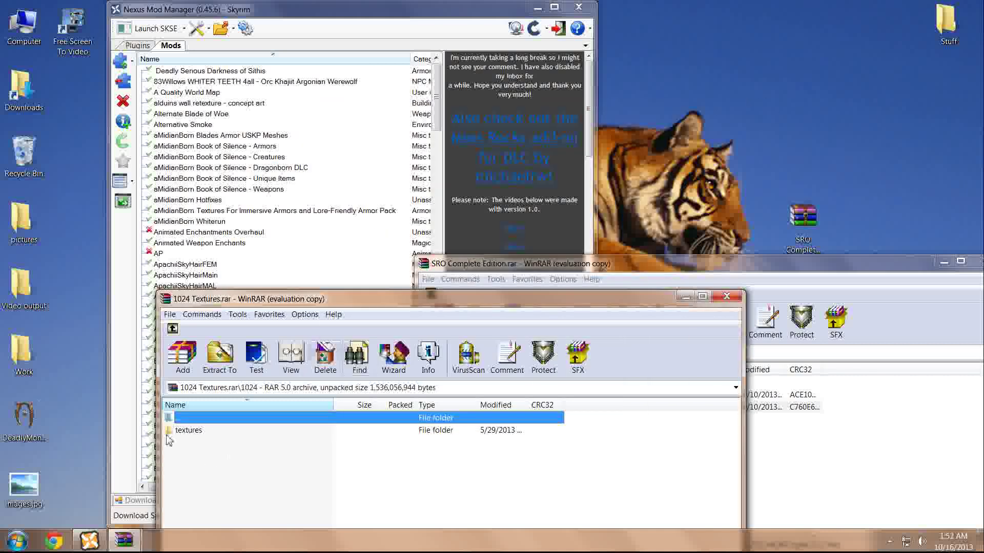
pyautogui.moveTo(189, 430); pyautogui.dragTo(780, 180)
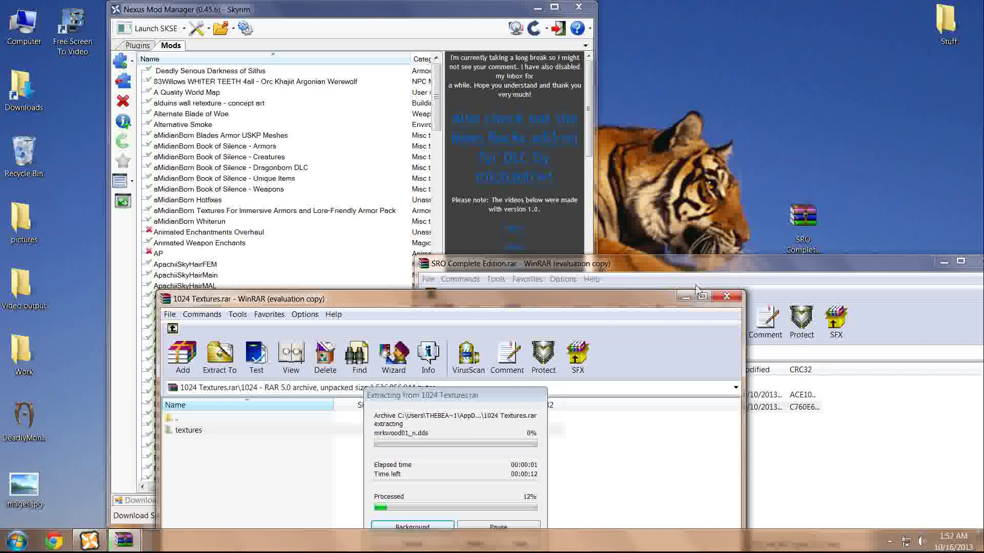
# Step: Bring the SRO Complete Edition.rar archive window forward and close it, leaving the 1024 Textures.rar extraction running
pyautogui.click(669, 268)
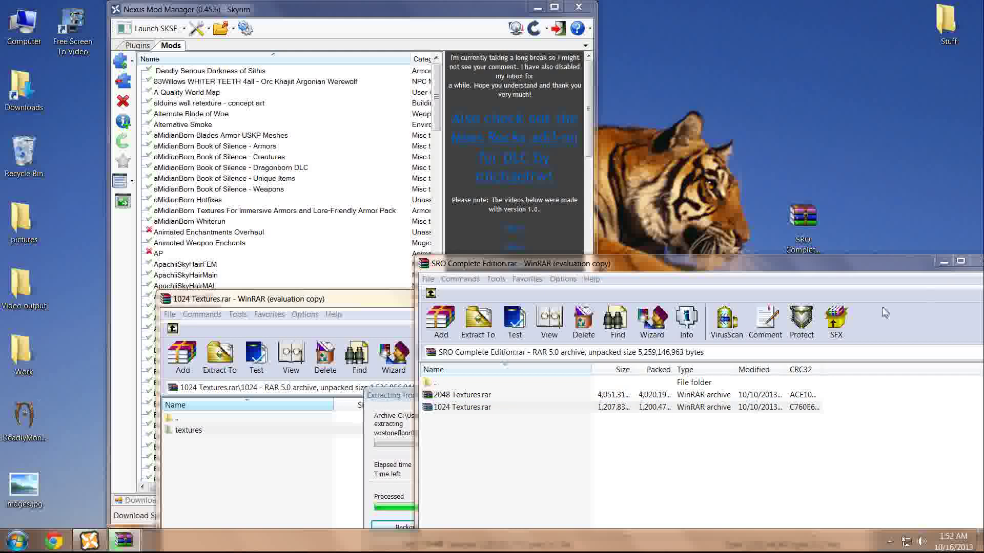
pyautogui.click(978, 264)
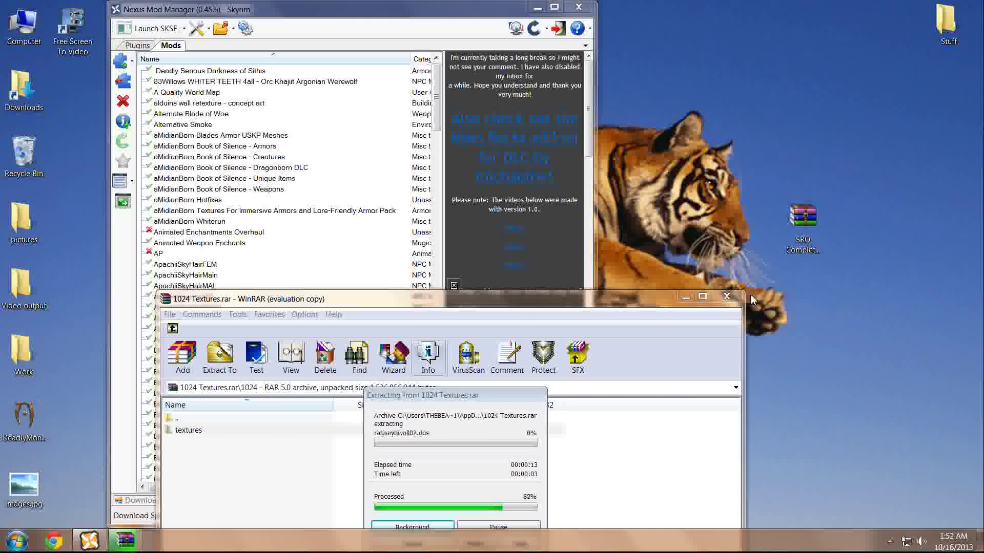
pyautogui.click(256, 200)
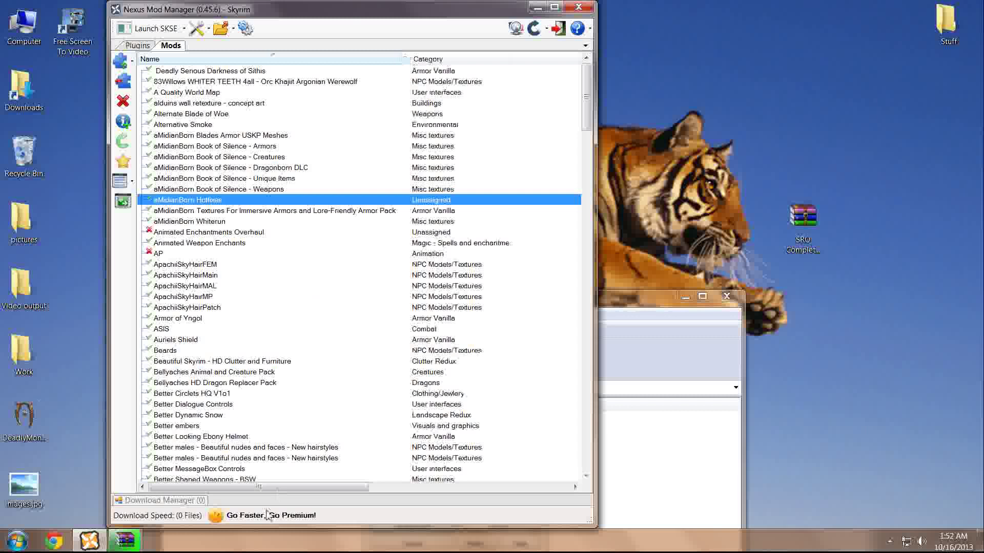
pyautogui.scroll(-1, 256, 248)
pyautogui.scroll(1, 255, 246)
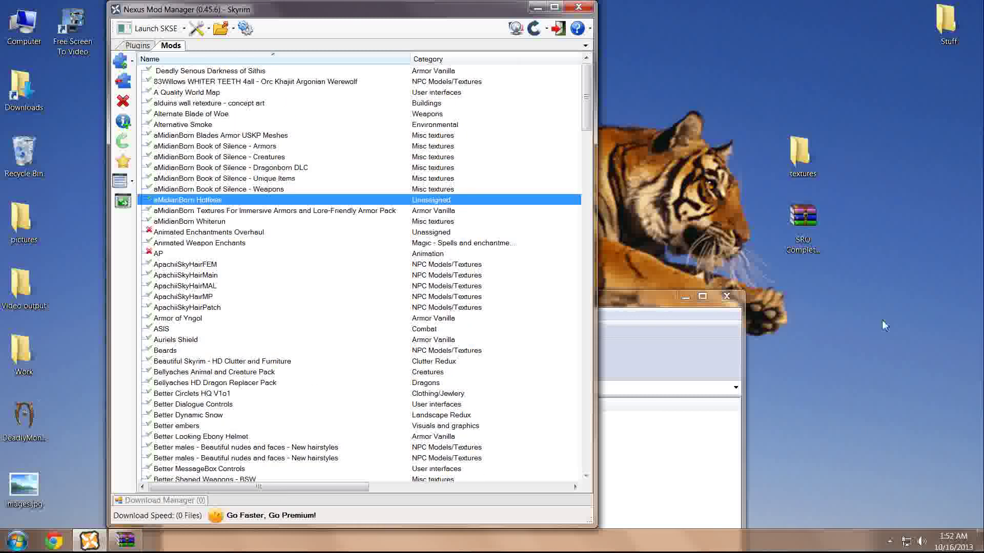
pyautogui.click(850, 289)
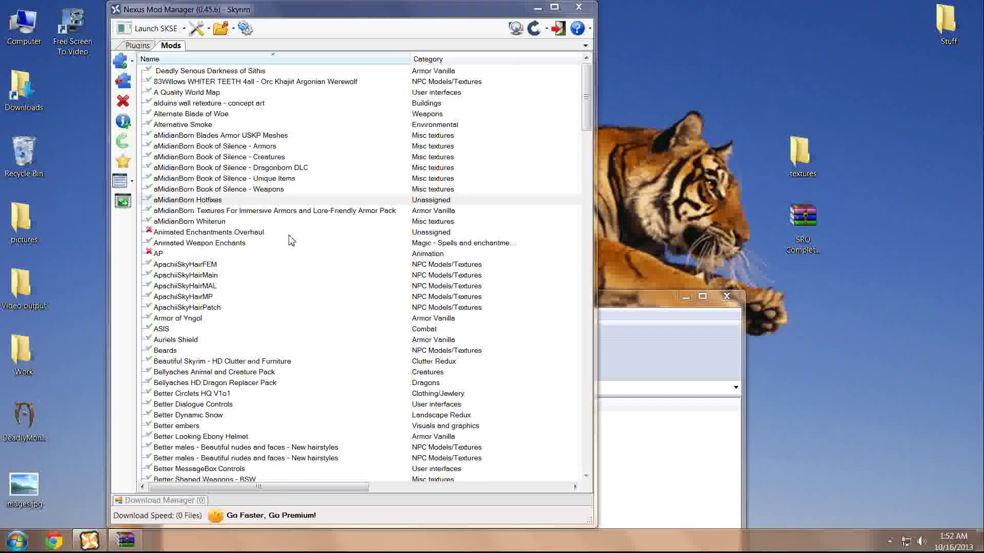
pyautogui.click(389, 211)
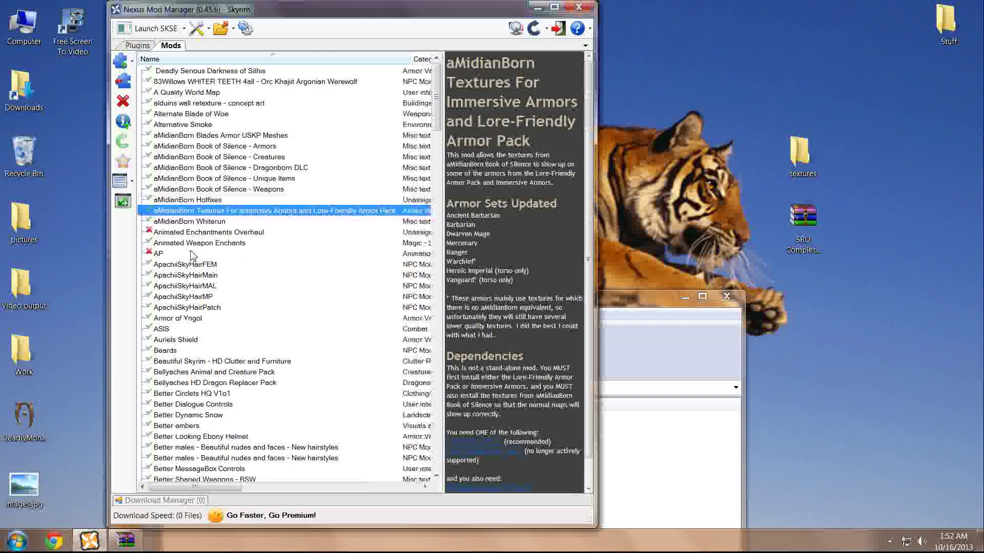
pyautogui.click(123, 202)
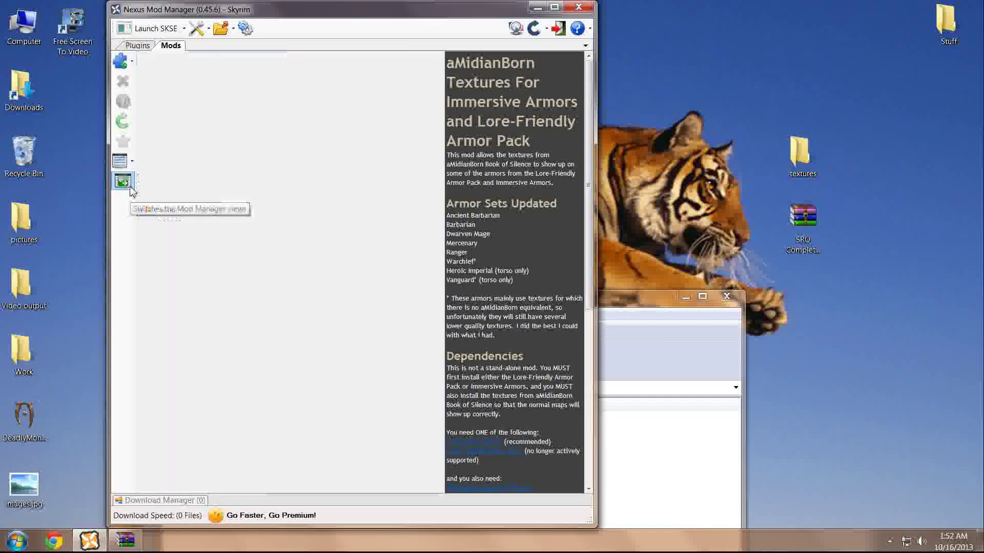
pyautogui.click(131, 188)
pyautogui.click(322, 169)
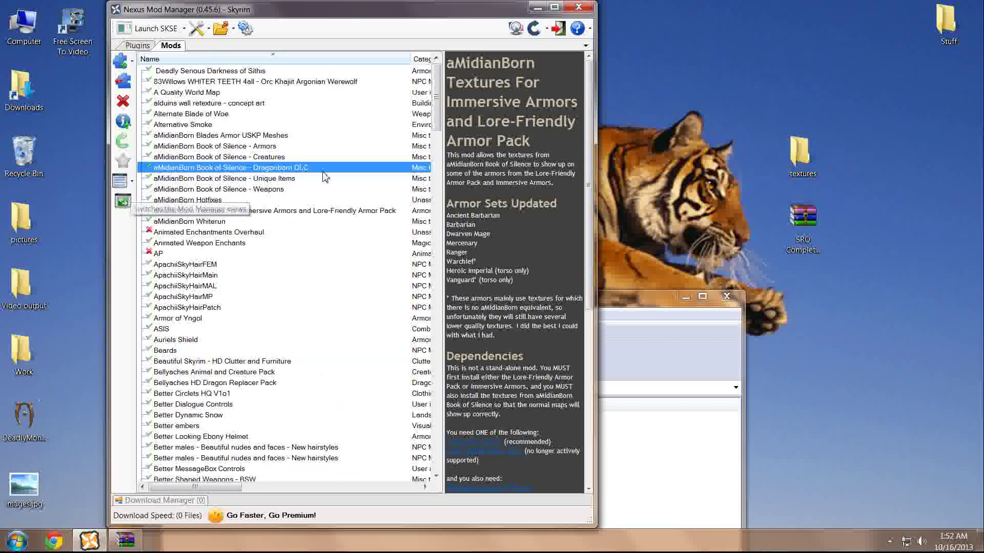
# Step: View the mod list in a maximized Nexus Mod Manager window, and minimize the mod manager to clear the desktop
pyautogui.click(554, 7)
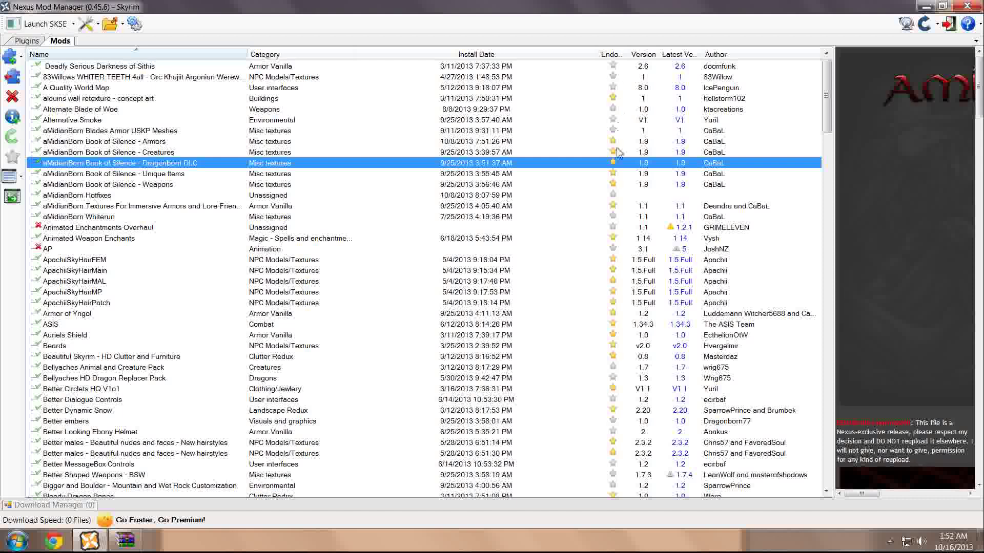
pyautogui.press('super+Down')
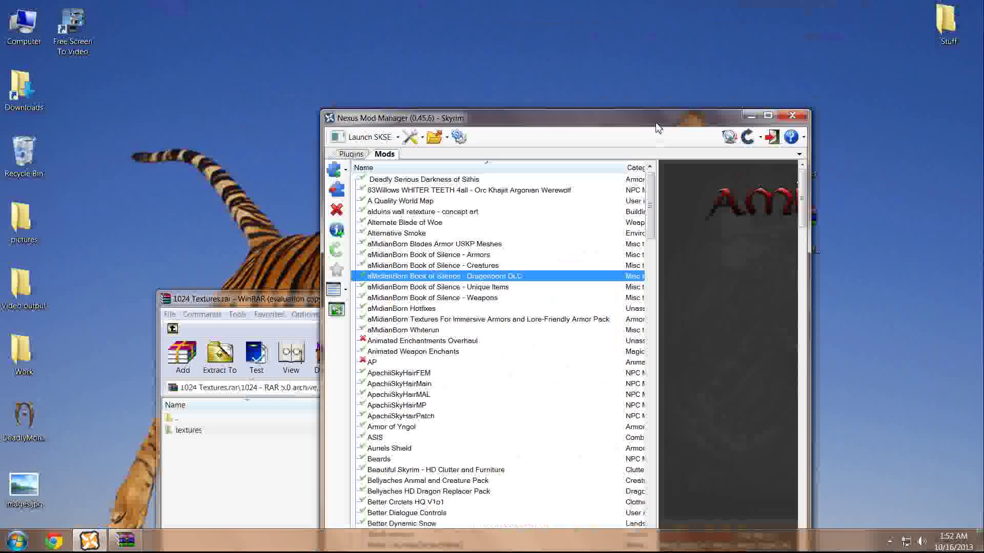
pyautogui.press('super+Down')
# Step: Move SRO Complete Edition.rar into the Stuff folder and reposition the extracted textures folder on the desktop
pyautogui.click(799, 154)
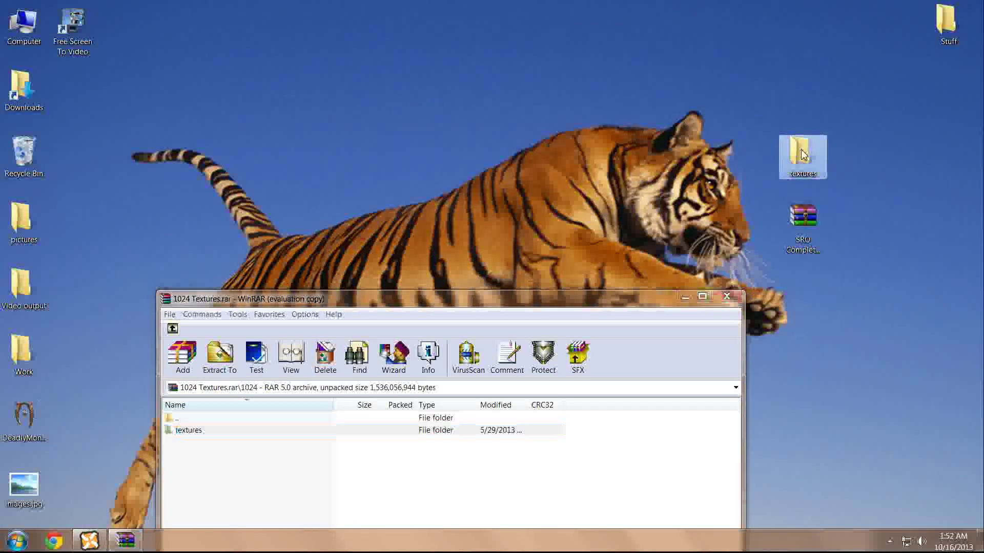
pyautogui.moveTo(803, 221); pyautogui.dragTo(951, 20)
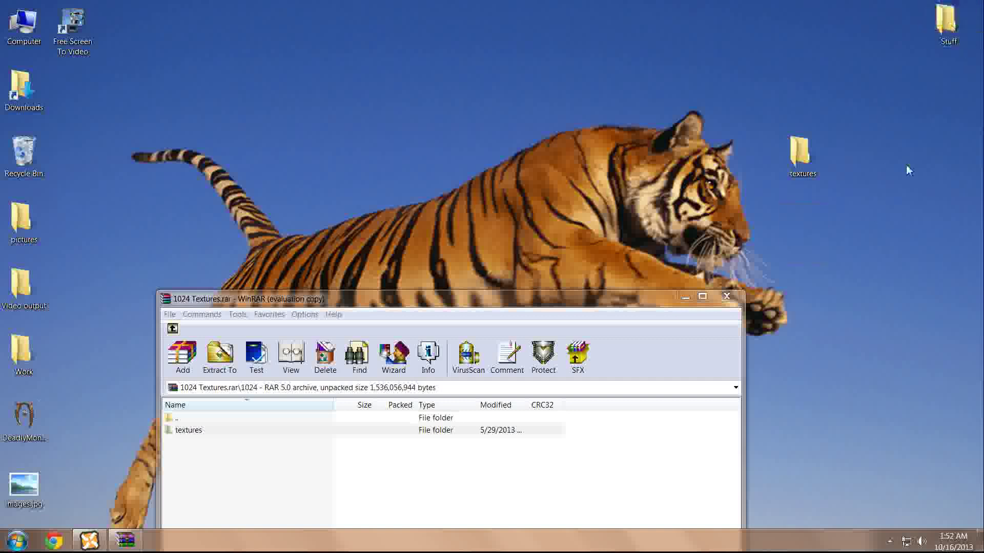
pyautogui.click(800, 154)
pyautogui.moveTo(804, 163); pyautogui.dragTo(472, 88)
# Step: Open the textures folder, examine its subfolders, and close the folder window
pyautogui.doubleClick(472, 88)
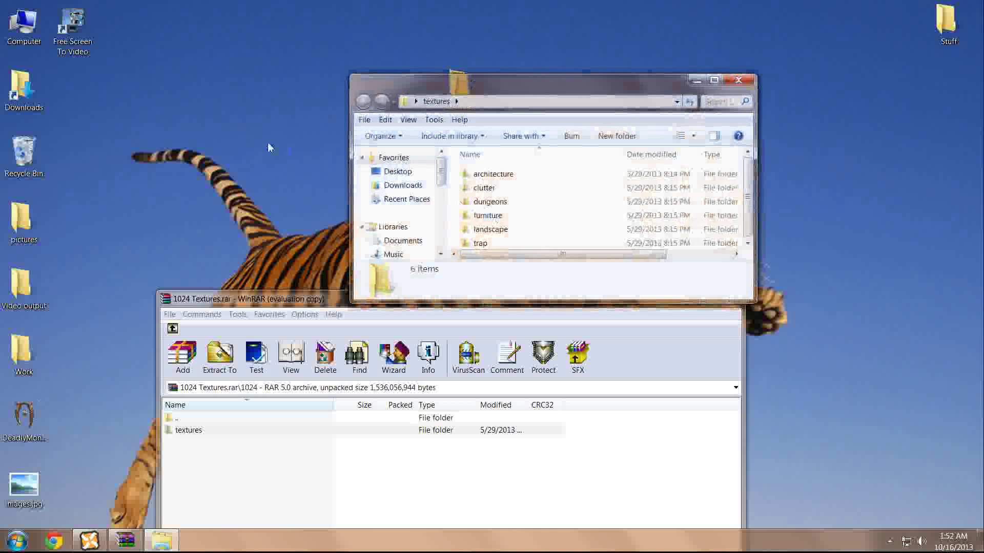
pyautogui.rightClick(275, 152)
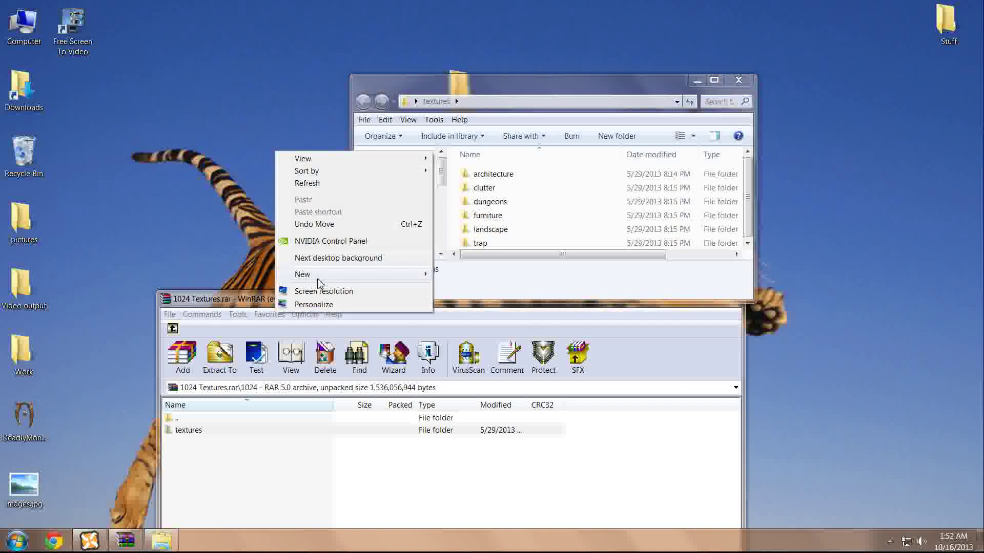
pyautogui.moveTo(318, 279)
pyautogui.click(564, 277)
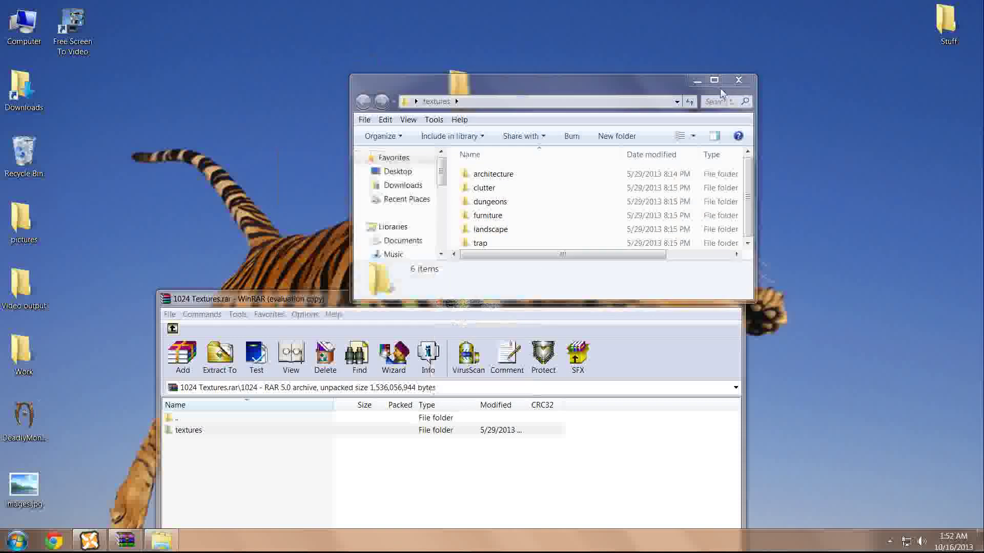
pyautogui.click(738, 80)
# Step: Reopen the textures folder, move its clutter, dungeons, furniture and landscape subfolders onto the desktop, and close the window
pyautogui.doubleClick(463, 90)
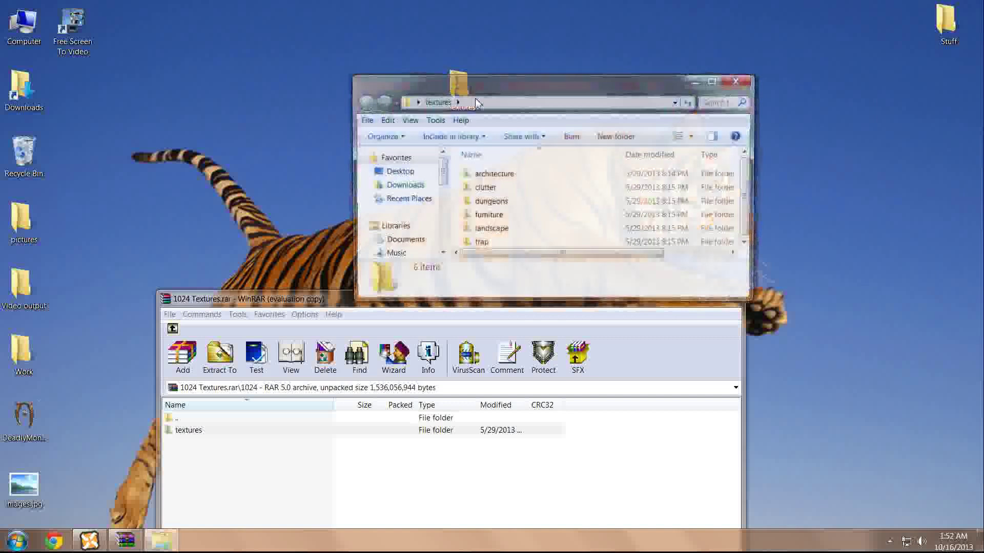
pyautogui.moveTo(456, 231); pyautogui.dragTo(864, 150)
pyautogui.click(799, 113)
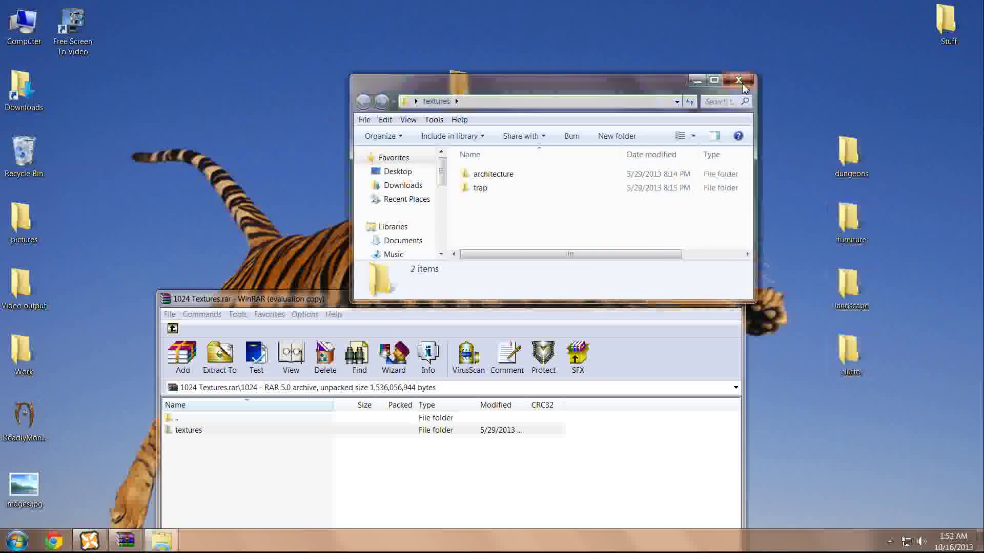
pyautogui.click(738, 80)
pyautogui.rightClick(734, 163)
pyautogui.moveTo(768, 287)
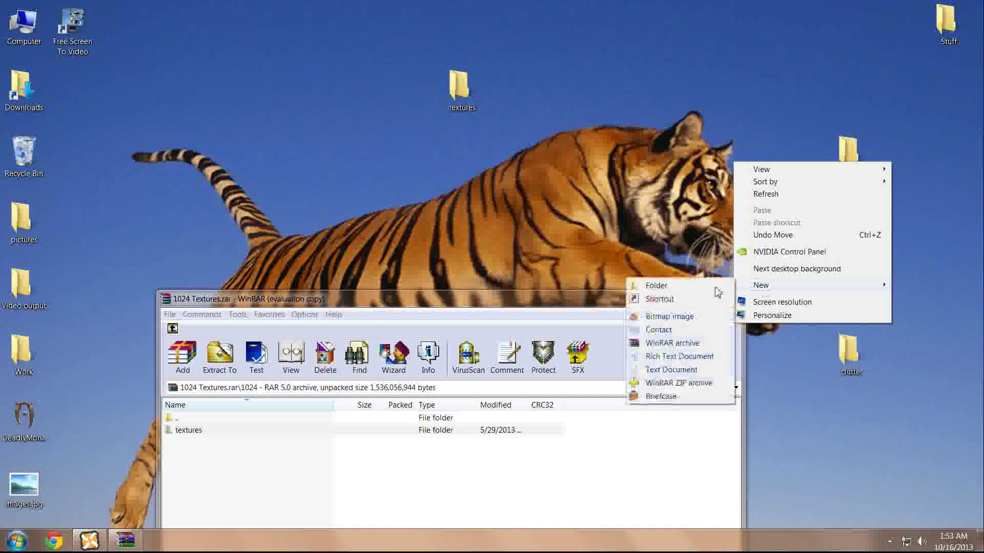
pyautogui.click(714, 285)
pyautogui.write('t')
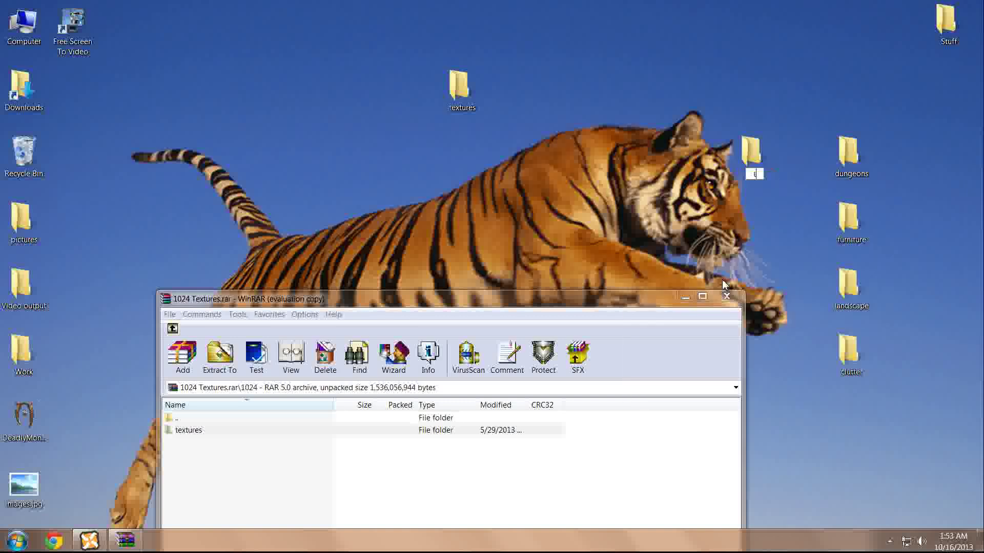
pyautogui.press('Return')
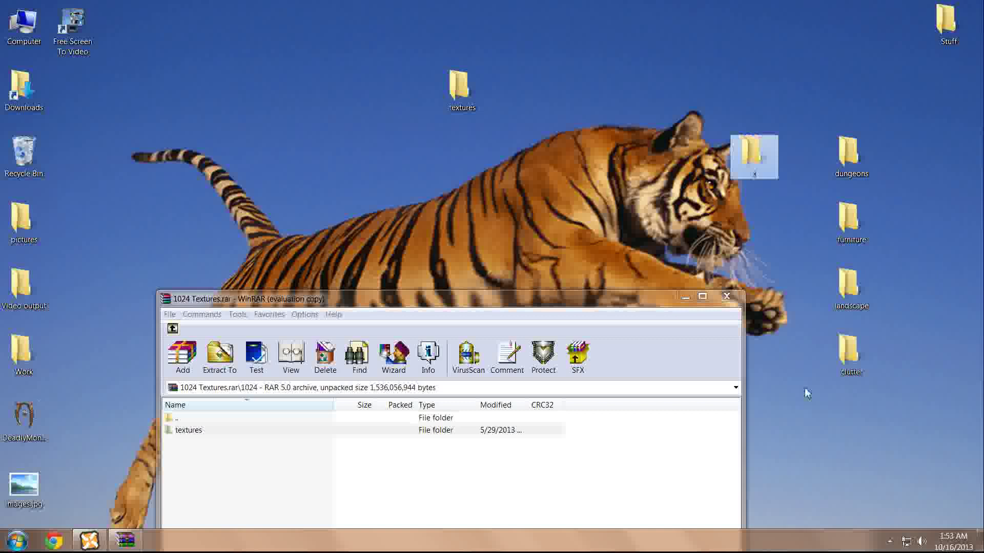
pyautogui.moveTo(809, 376); pyautogui.dragTo(792, 264)
pyautogui.rightClick(756, 171)
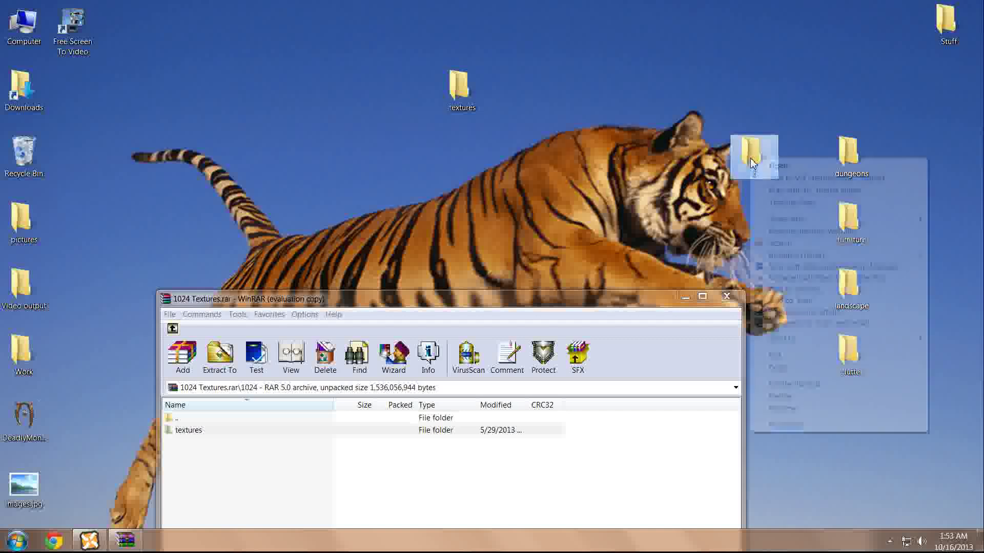
pyautogui.click(799, 395)
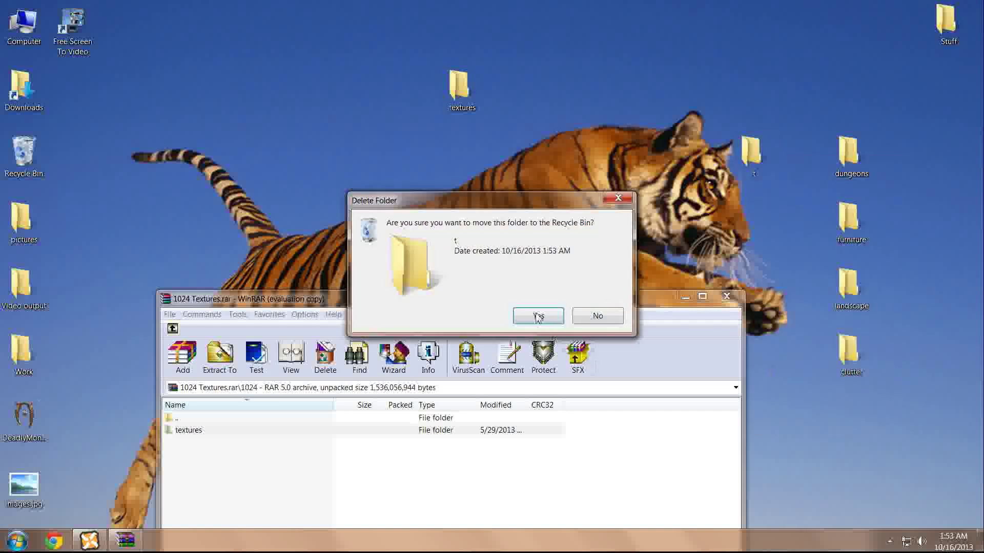
pyautogui.click(538, 317)
# Step: Move the dungeons, furniture, landscape and clutter folders from the desktop back into the textures folder
pyautogui.moveTo(811, 391); pyautogui.dragTo(854, 191)
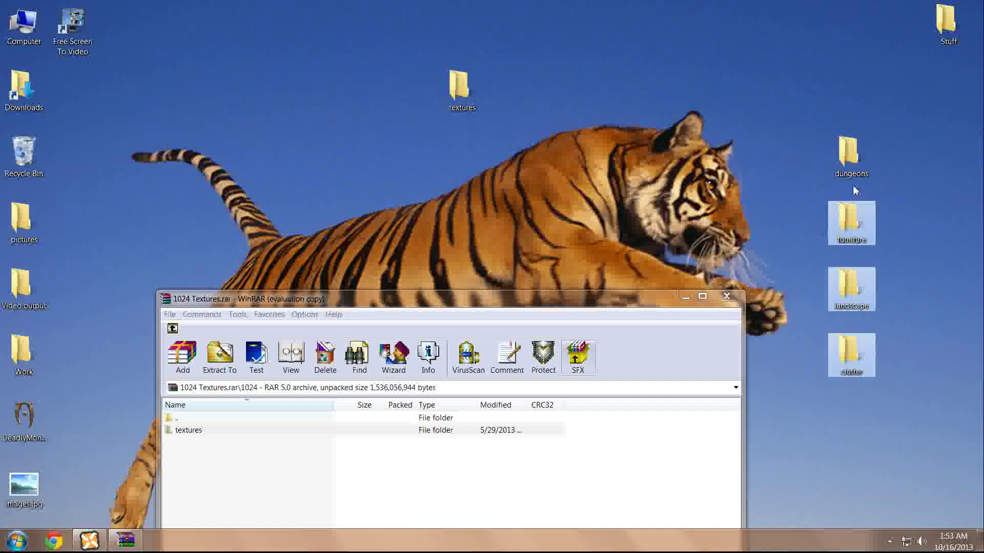
pyautogui.moveTo(796, 361); pyautogui.dragTo(850, 93)
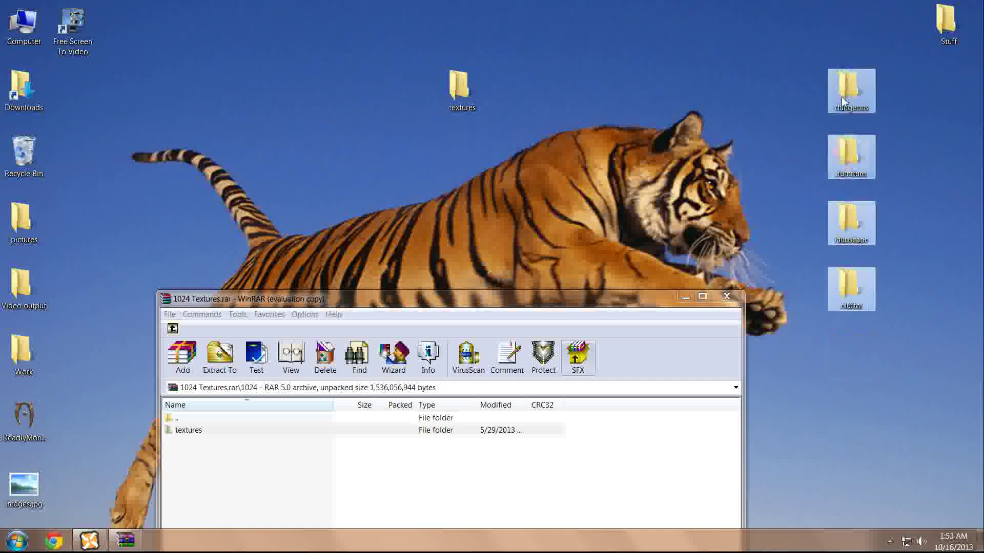
pyautogui.click(460, 90)
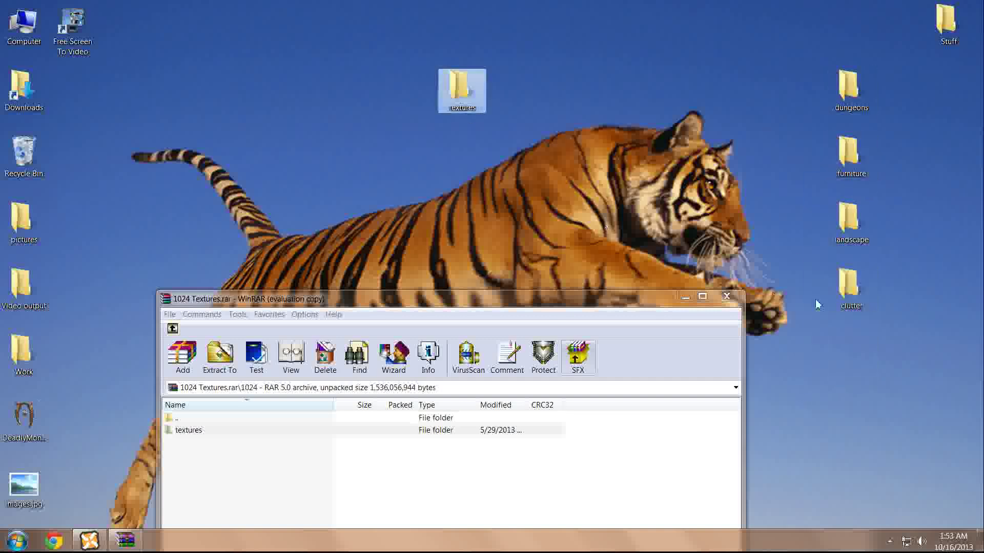
pyautogui.moveTo(824, 317); pyautogui.dragTo(469, 100)
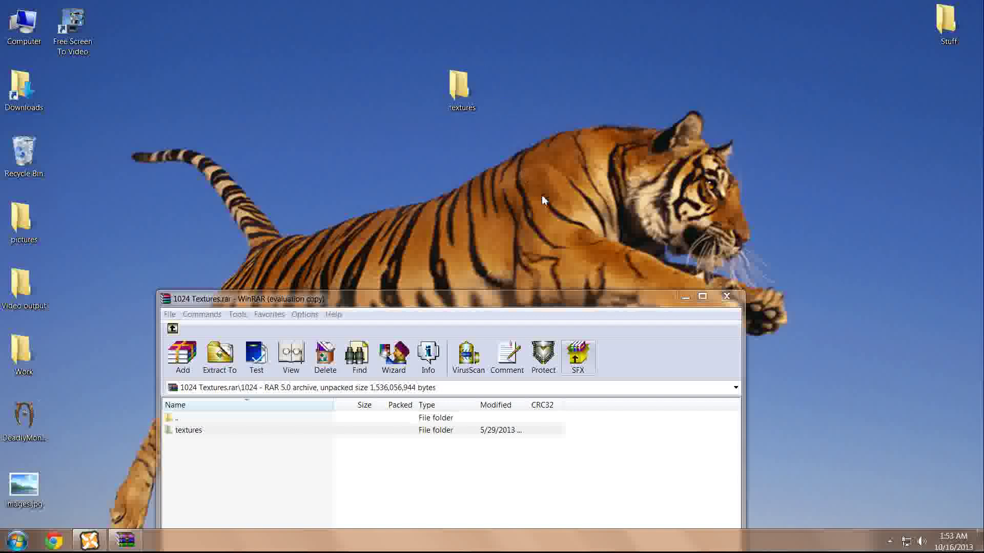
# Step: Create a desktop folder named data and move the textures folder into it
pyautogui.rightClick(653, 133)
pyautogui.moveTo(713, 261)
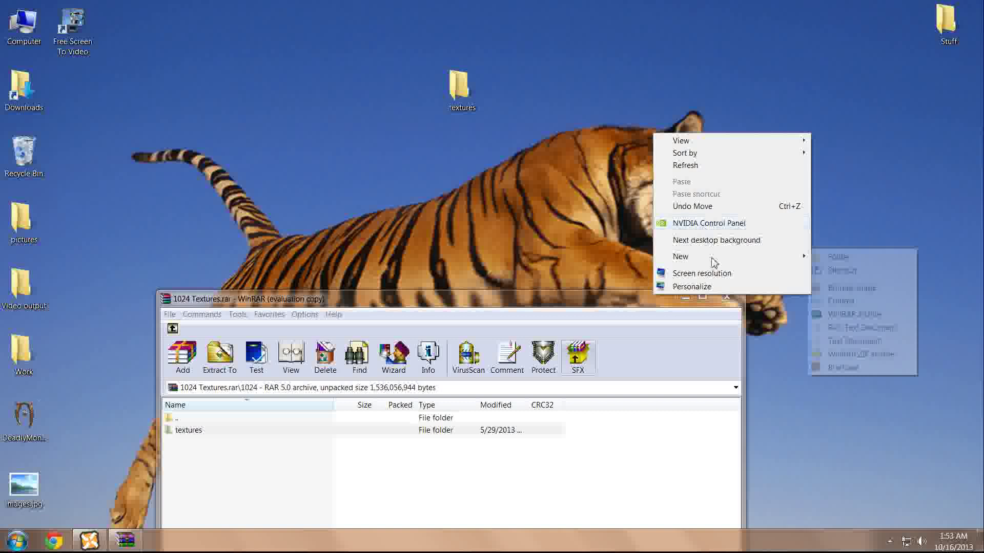
pyautogui.click(850, 260)
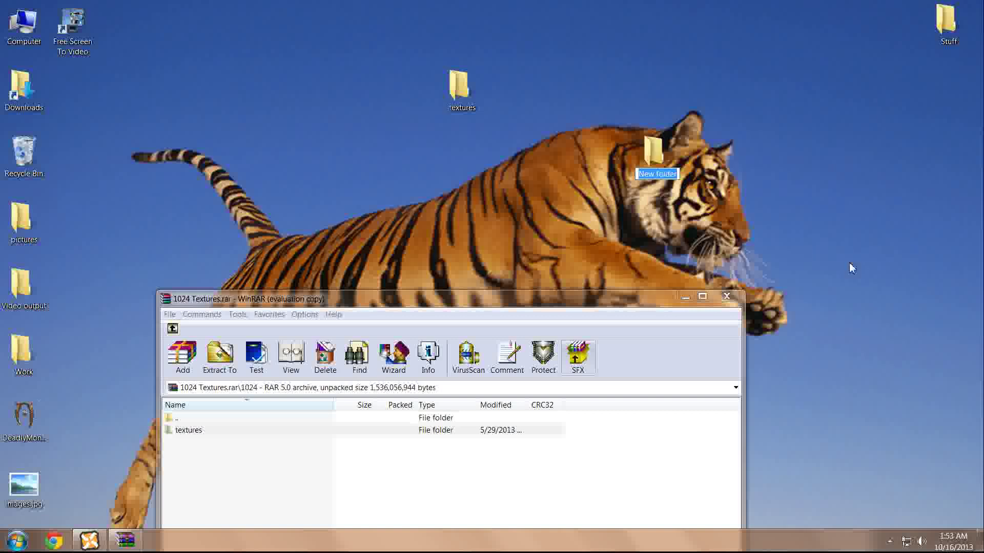
pyautogui.write('data')
pyautogui.press('Return')
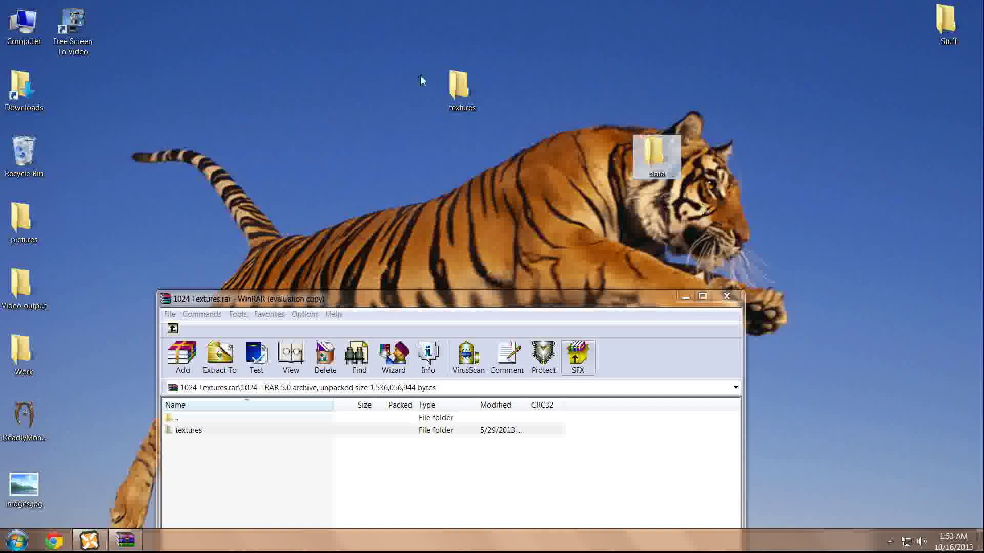
pyautogui.moveTo(459, 88); pyautogui.dragTo(646, 161)
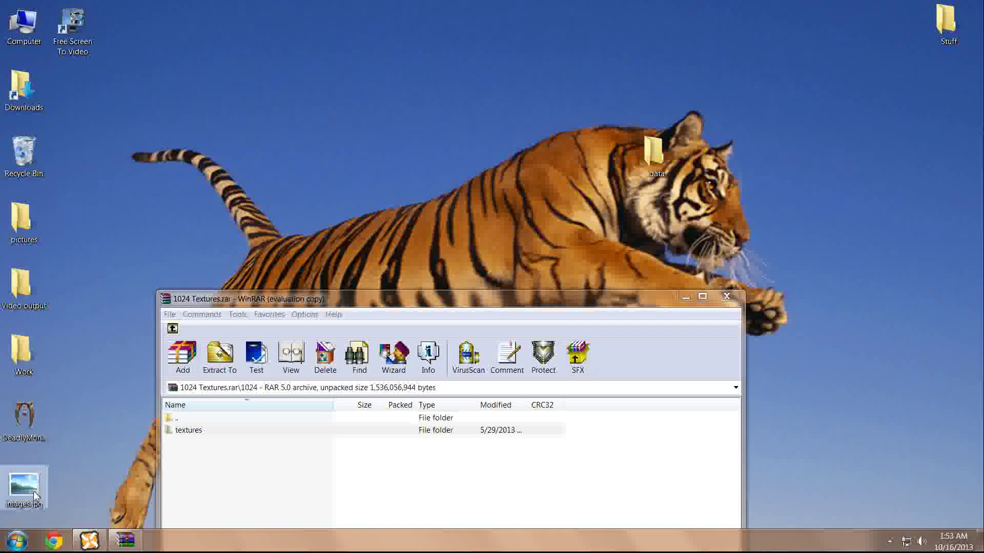
# Step: Search for the jZip archiving program and launch it
pyautogui.click(25, 537)
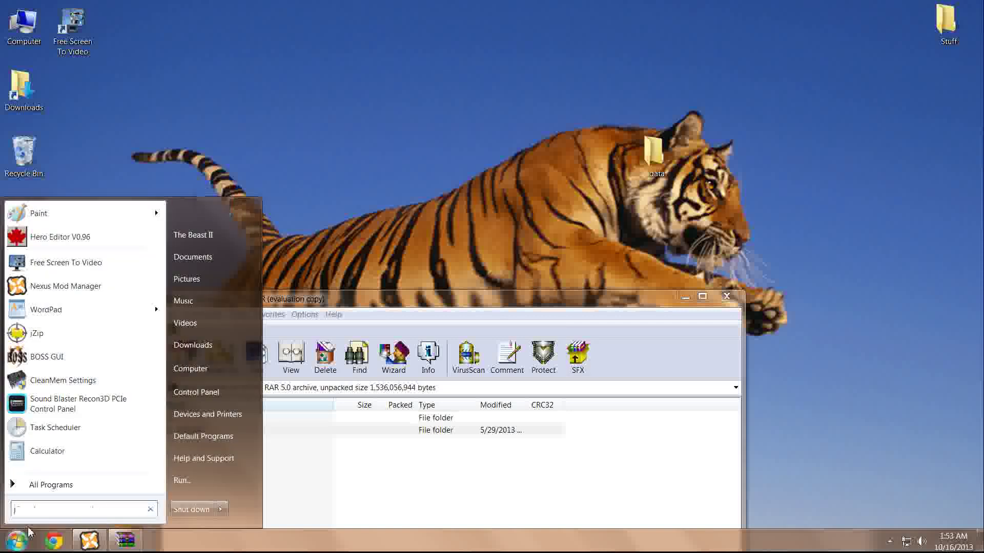
pyautogui.write('jzip')
pyautogui.press('Return')
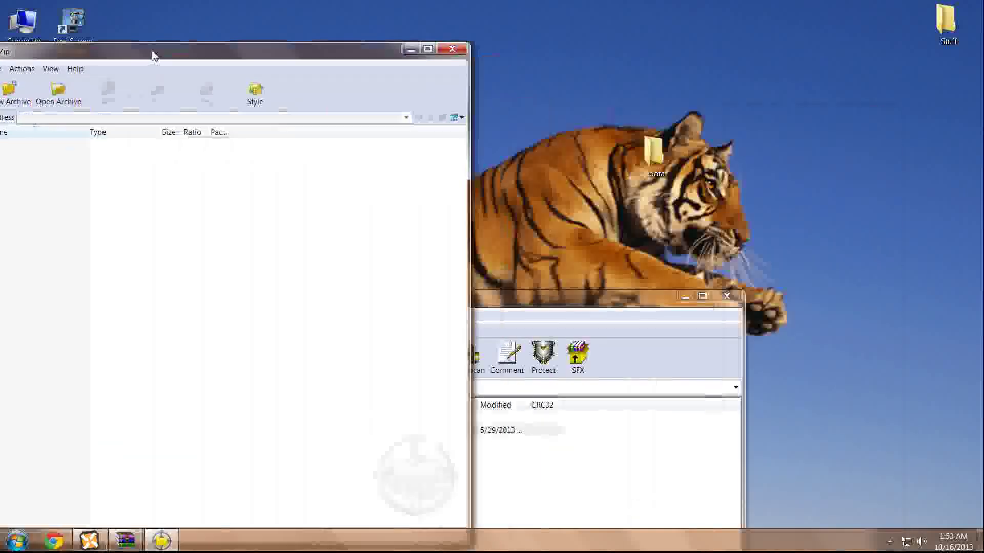
# Step: Add the desktop's data folder to a new jZip archive named example.zip and start the compression
pyautogui.moveTo(642, 161); pyautogui.dragTo(234, 232)
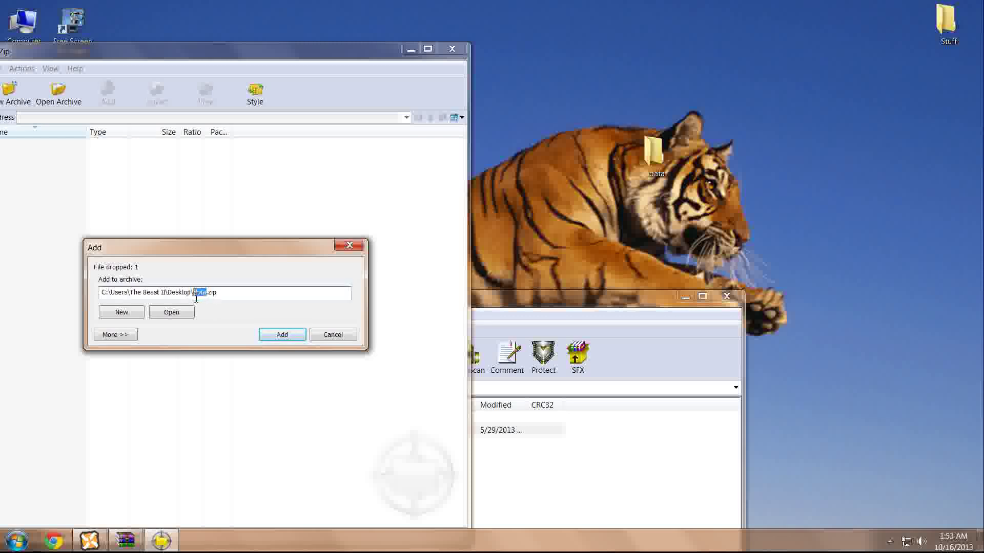
pyautogui.write('ez')
pyautogui.press('BackSpace')
pyautogui.write('xample')
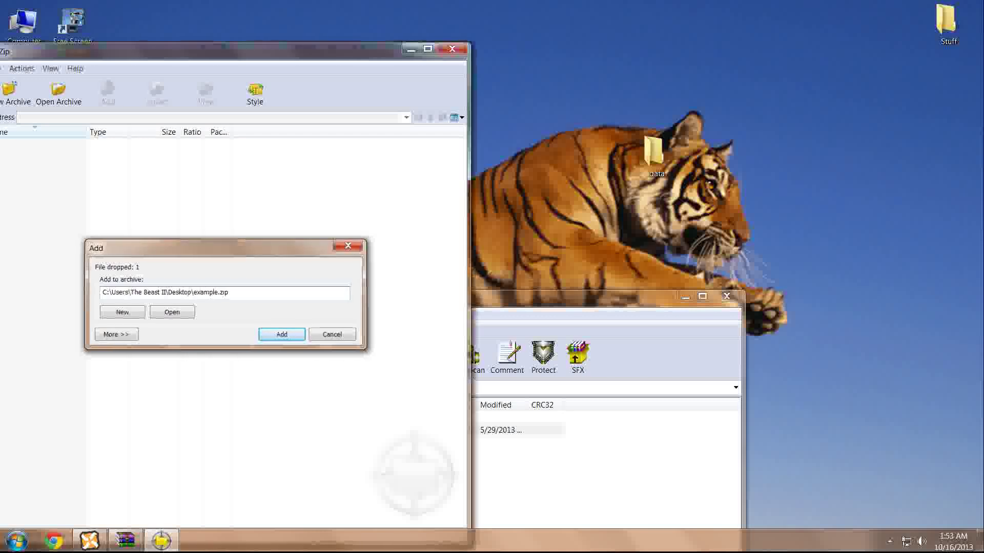
pyautogui.press('Return')
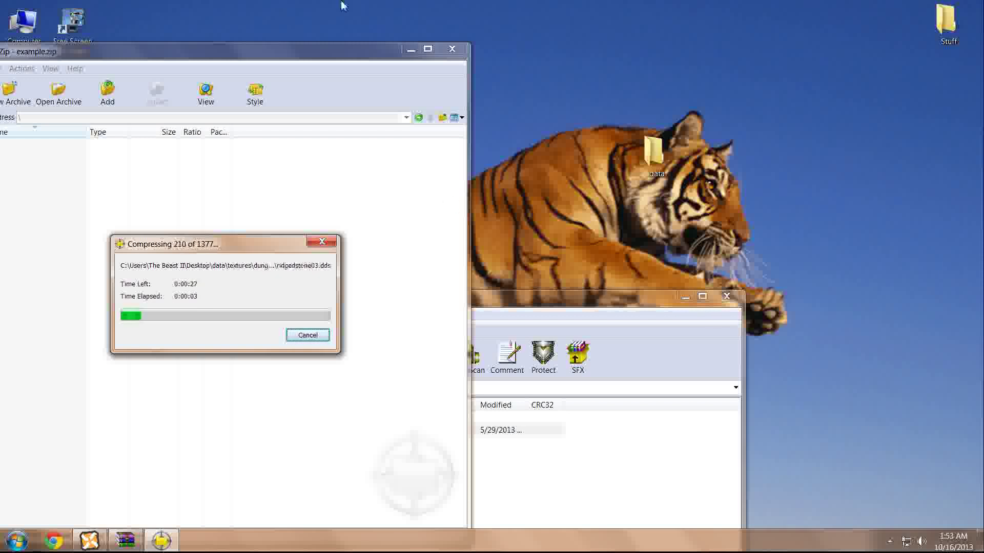
# Step: Close the WinRAR and jZip windows and switch to Nexus Mod Manager, docked to one half of the screen
pyautogui.click(602, 302)
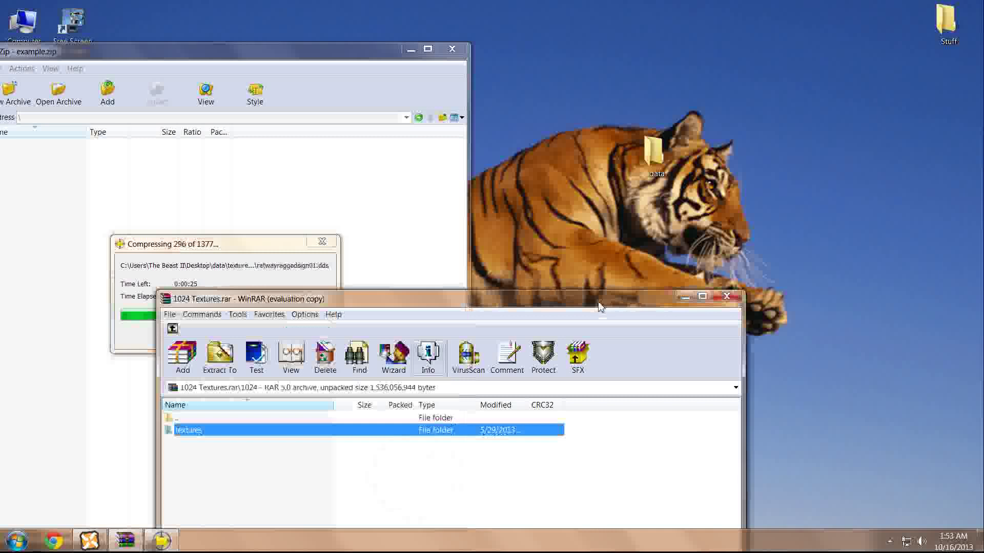
pyautogui.click(727, 297)
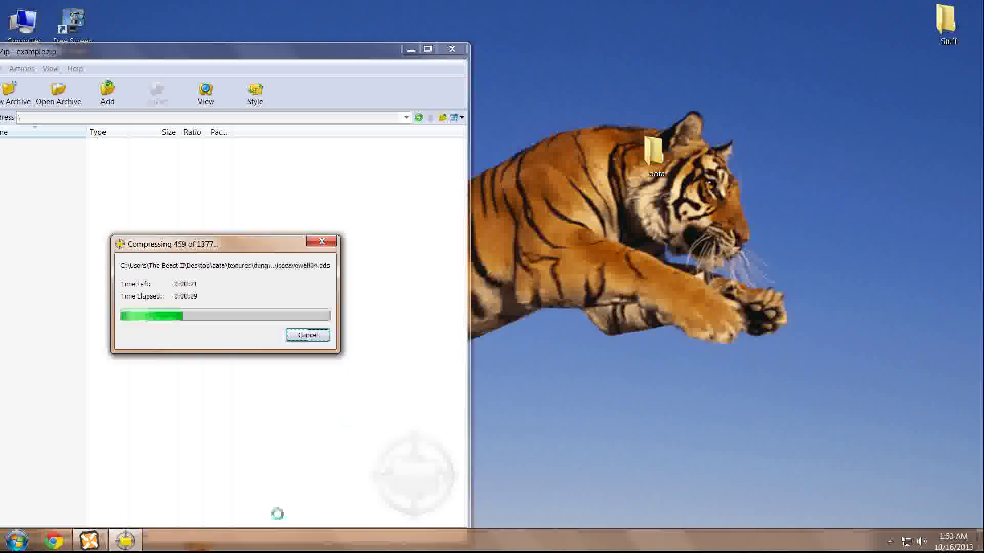
pyautogui.click(90, 540)
pyautogui.moveTo(593, 120); pyautogui.dragTo(983, 12)
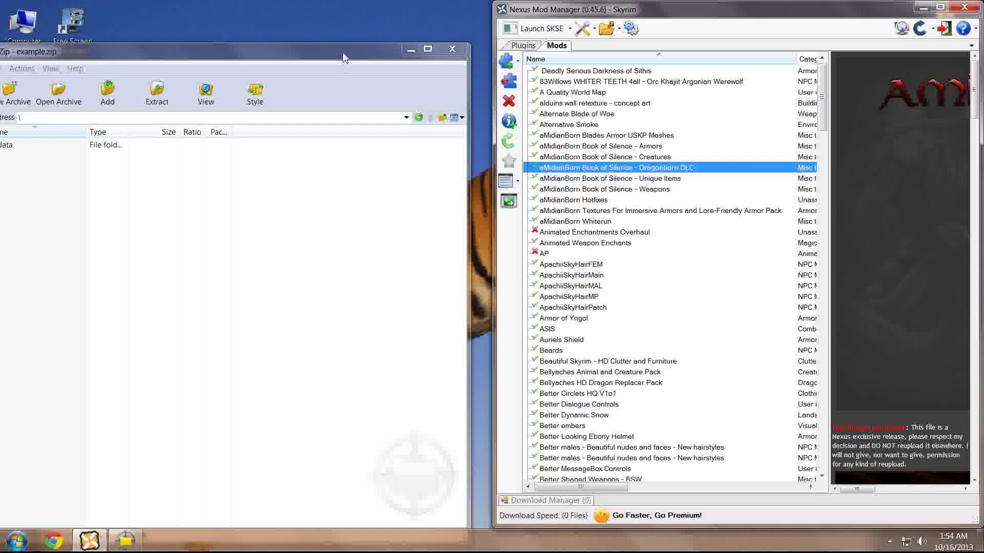
pyautogui.moveTo(343, 57); pyautogui.dragTo(1, 16)
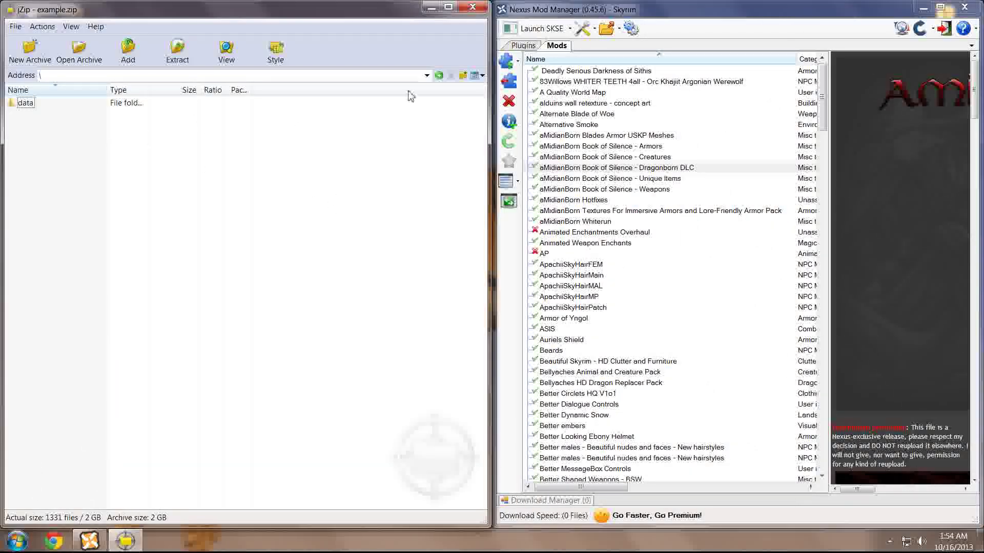
pyautogui.click(469, 8)
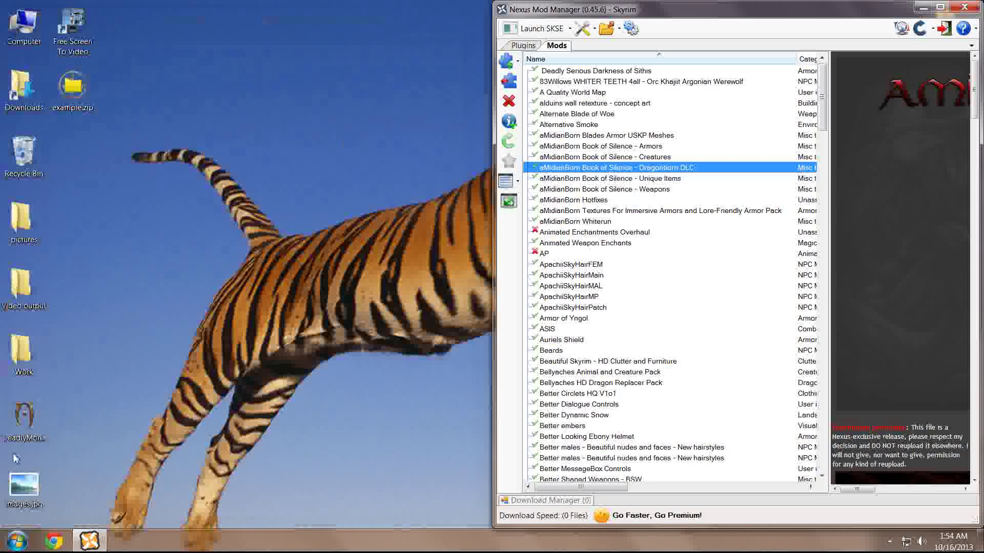
# Step: Add the desktop archive example.zip as a mod from file in Nexus Mod Manager
pyautogui.click(507, 61)
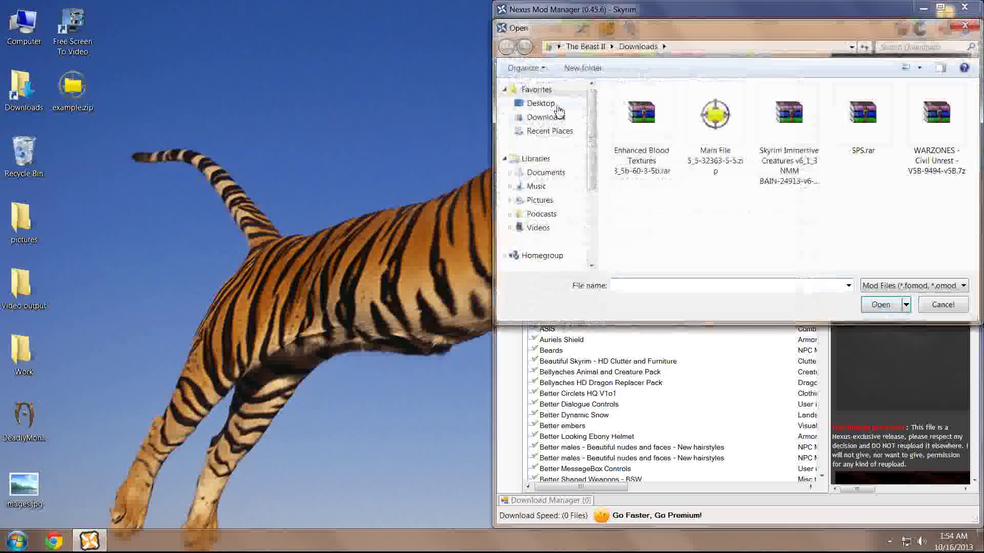
pyautogui.click(543, 104)
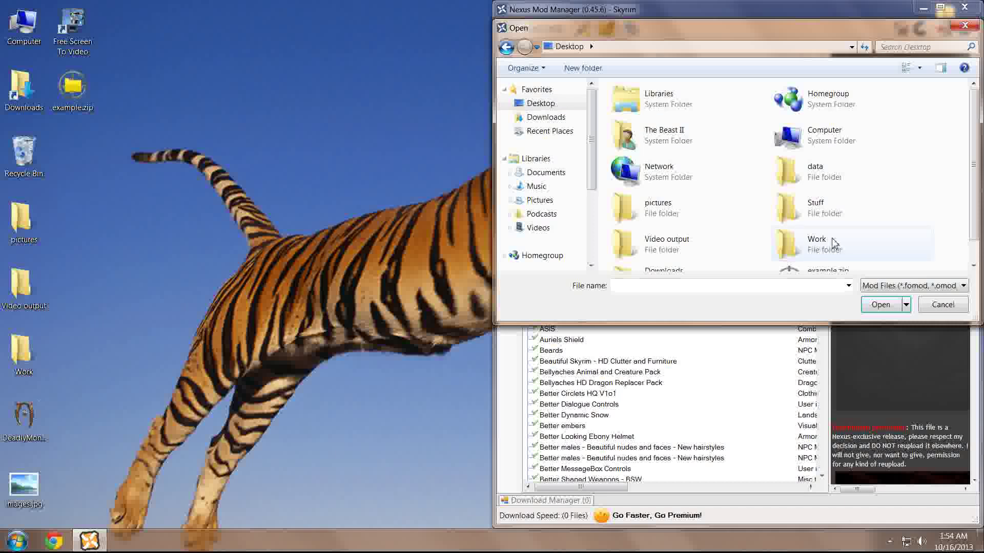
pyautogui.scroll(-1, 853, 239)
pyautogui.click(830, 252)
pyautogui.click(880, 304)
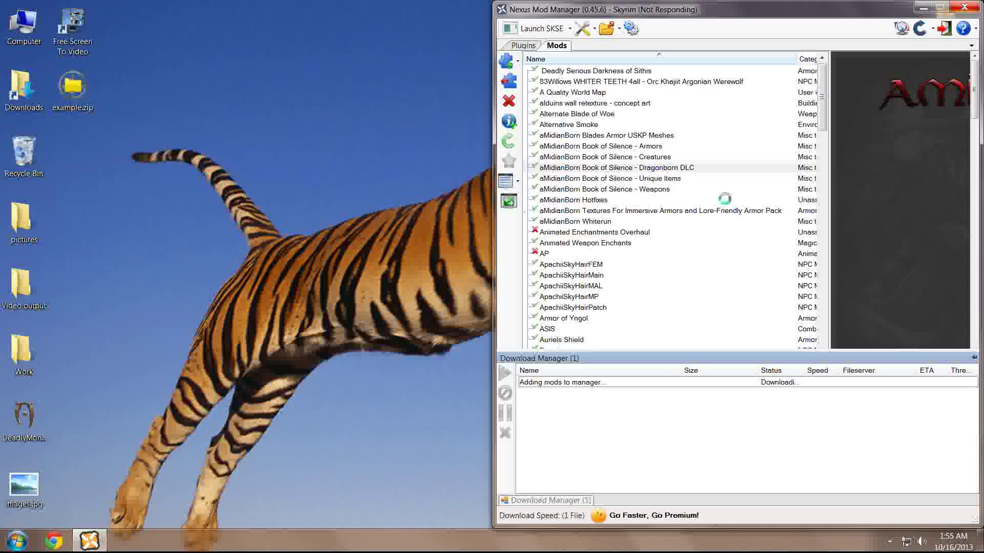
# Step: Locate the newly added mod named example in the mod list and select it
pyautogui.click(556, 290)
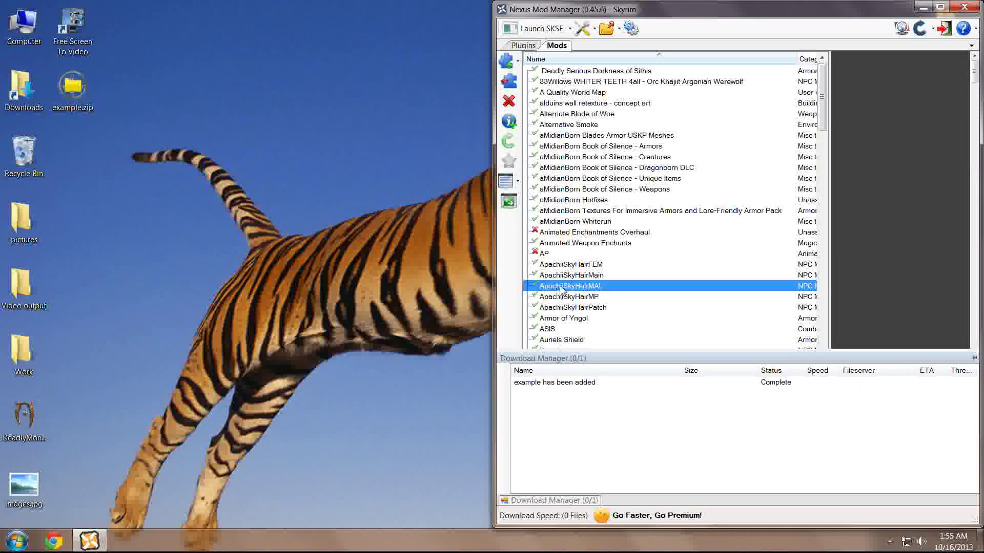
pyautogui.scroll(-2, 562, 289)
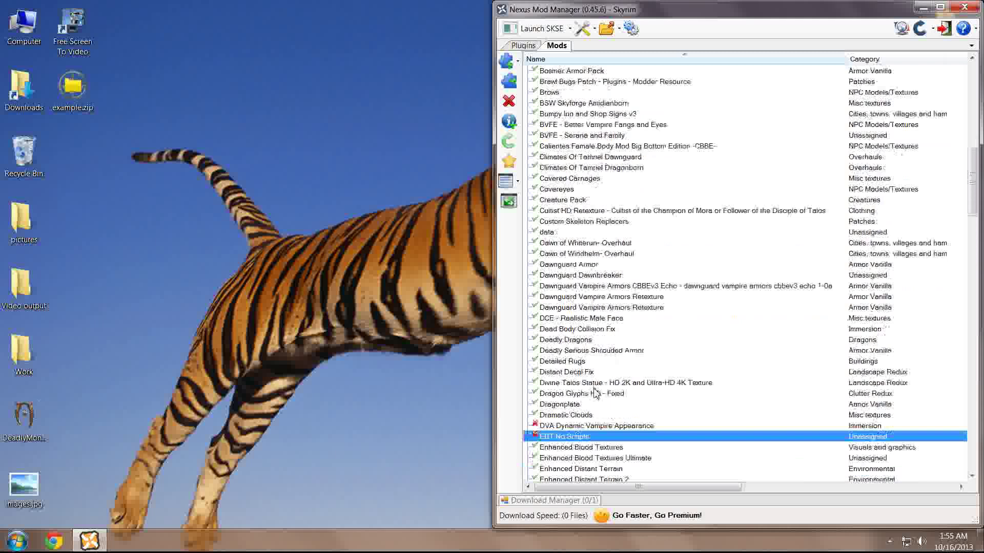
pyautogui.click(579, 393)
pyautogui.scroll(-3, 578, 395)
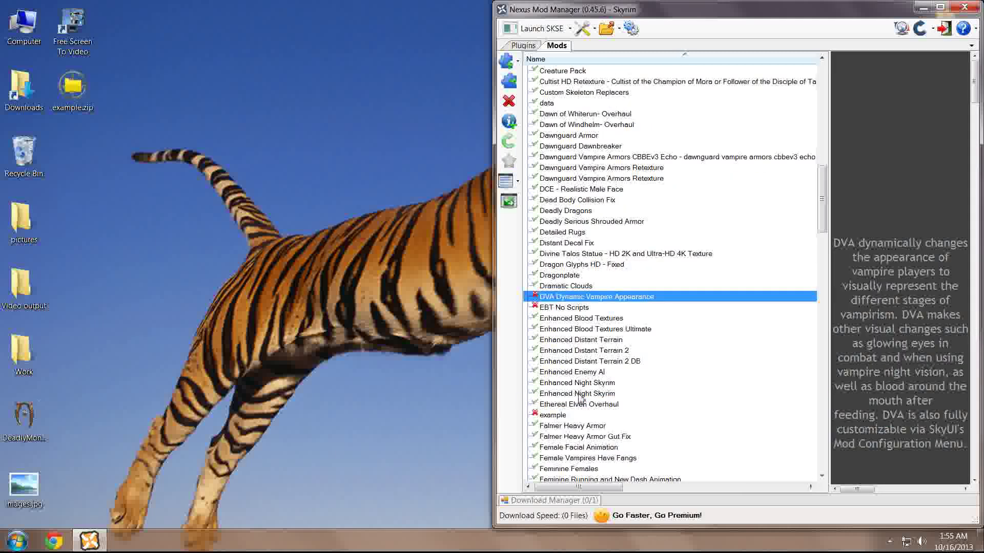
pyautogui.click(563, 416)
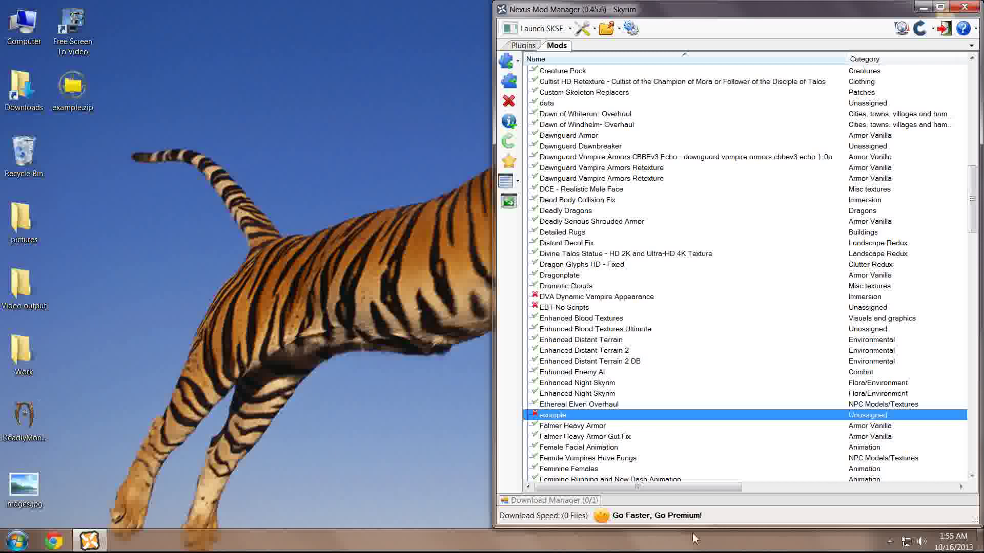
pyautogui.moveTo(666, 487)
pyautogui.mouseDown()
pyautogui.moveTo(784, 493)
pyautogui.moveTo(661, 497)
pyautogui.mouseUp()
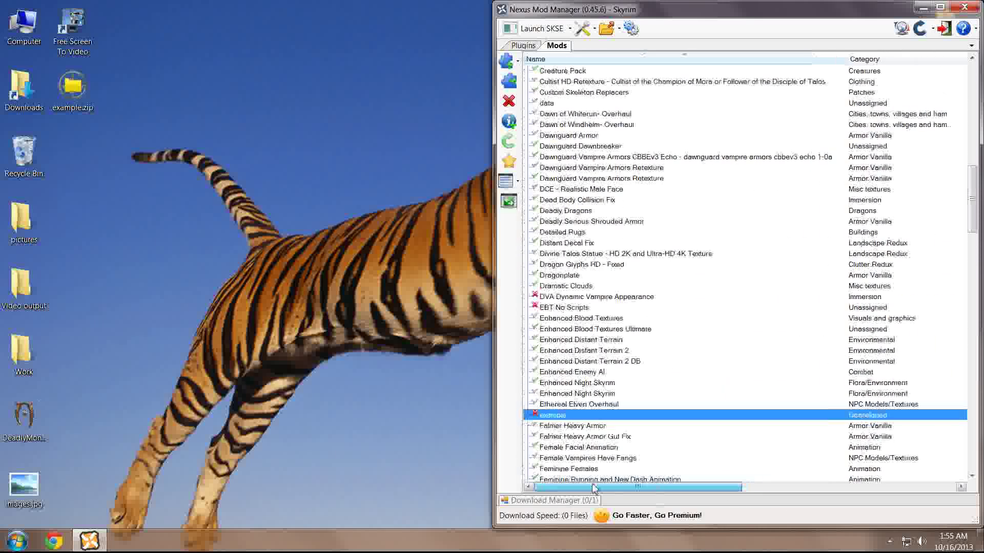
pyautogui.click(557, 420)
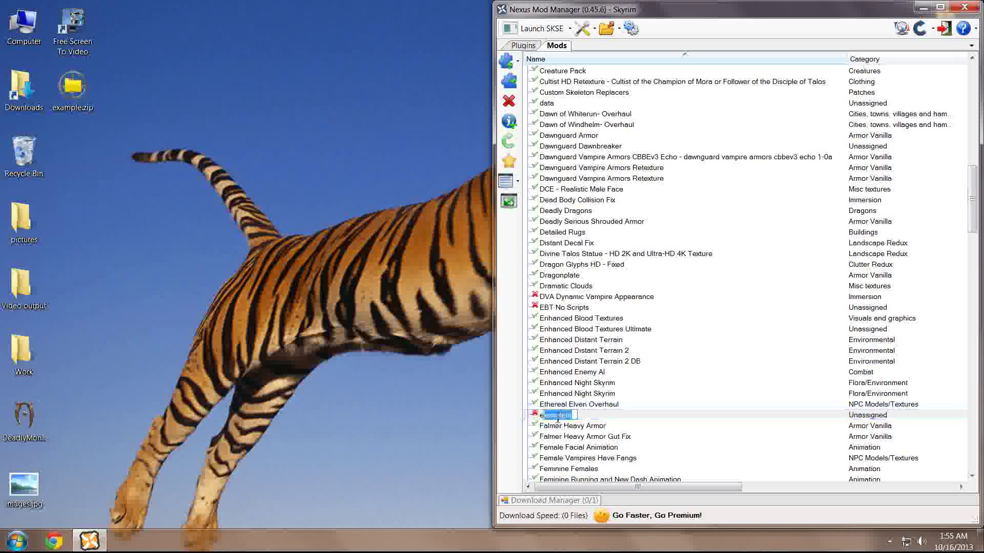
pyautogui.click(605, 418)
pyautogui.click(687, 426)
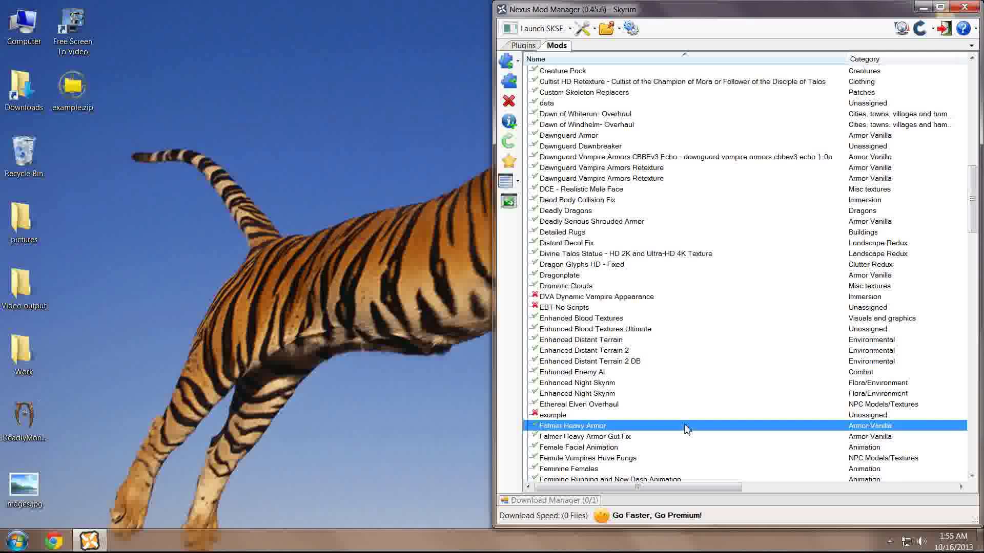
pyautogui.click(560, 416)
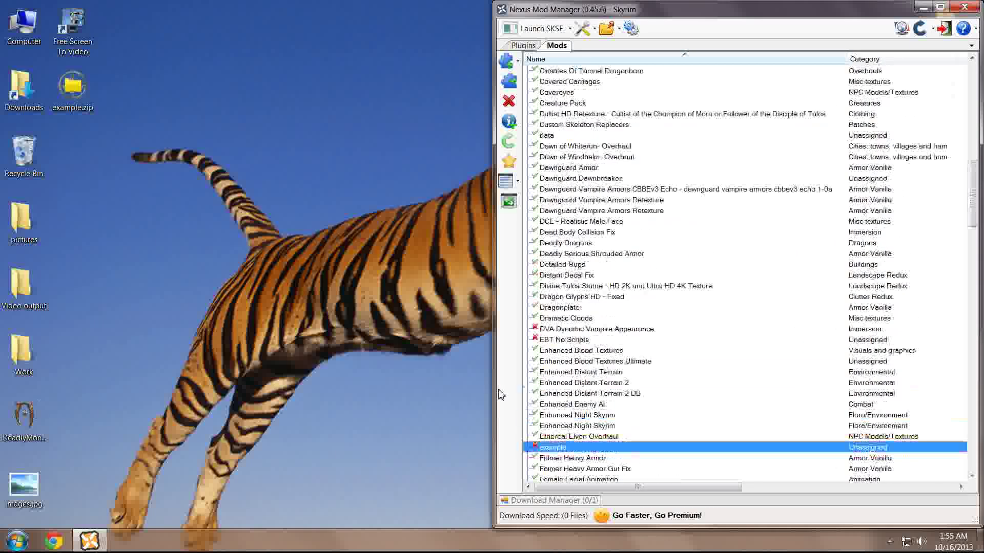
pyautogui.rightClick(571, 417)
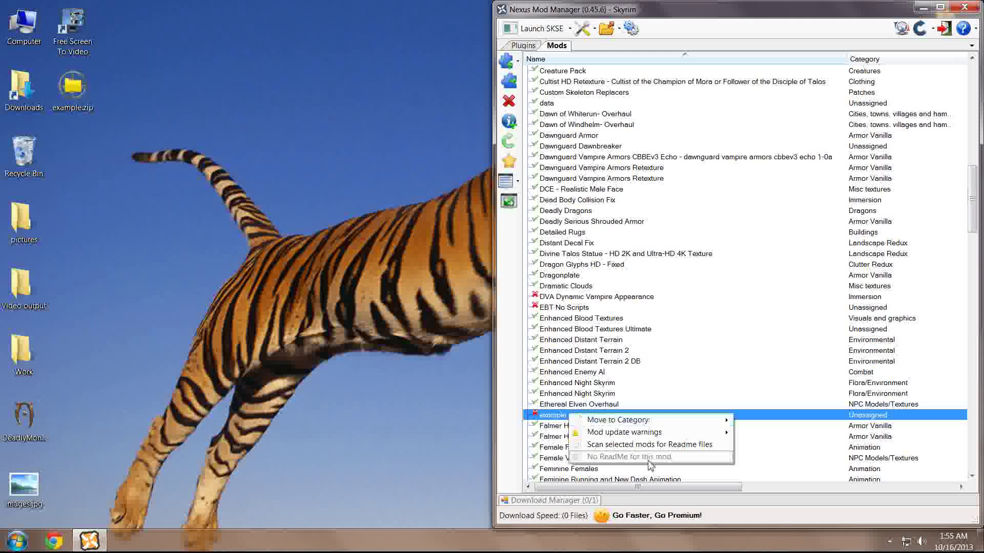
pyautogui.press('Escape')
pyautogui.click(569, 416)
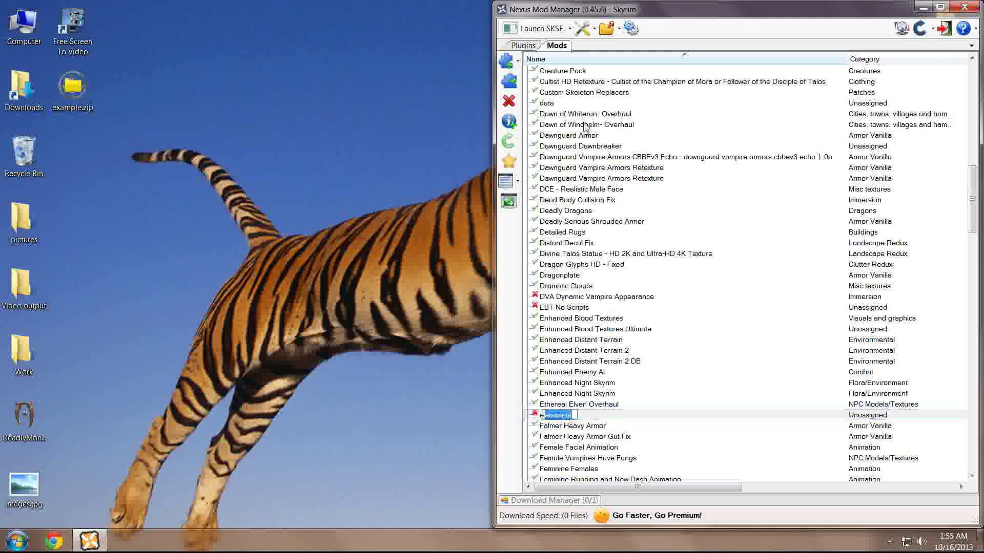
# Step: Examine the plugin load order, the available tools and the general settings, and return to the mod list
pyautogui.click(524, 46)
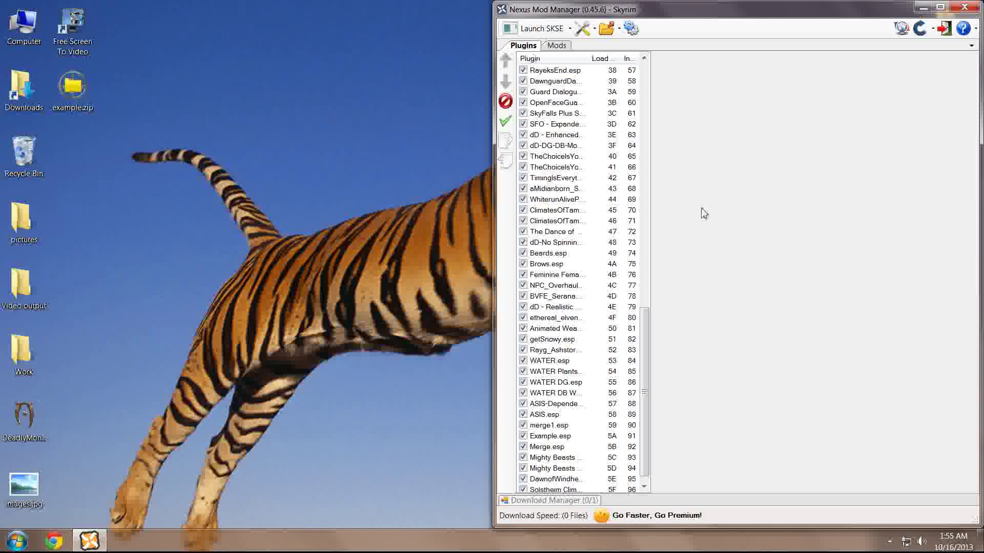
pyautogui.moveTo(644, 340); pyautogui.dragTo(647, 71)
pyautogui.click(593, 31)
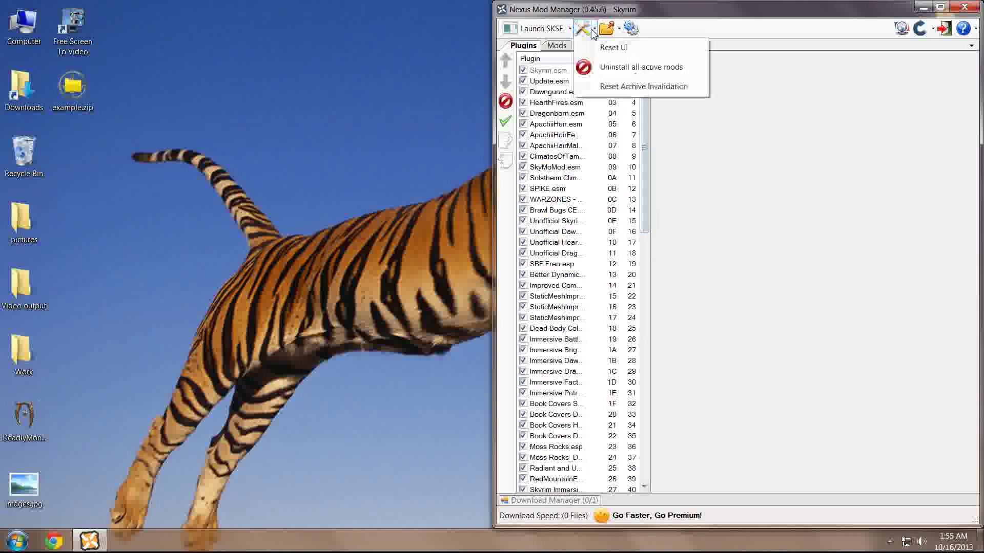
pyautogui.click(593, 31)
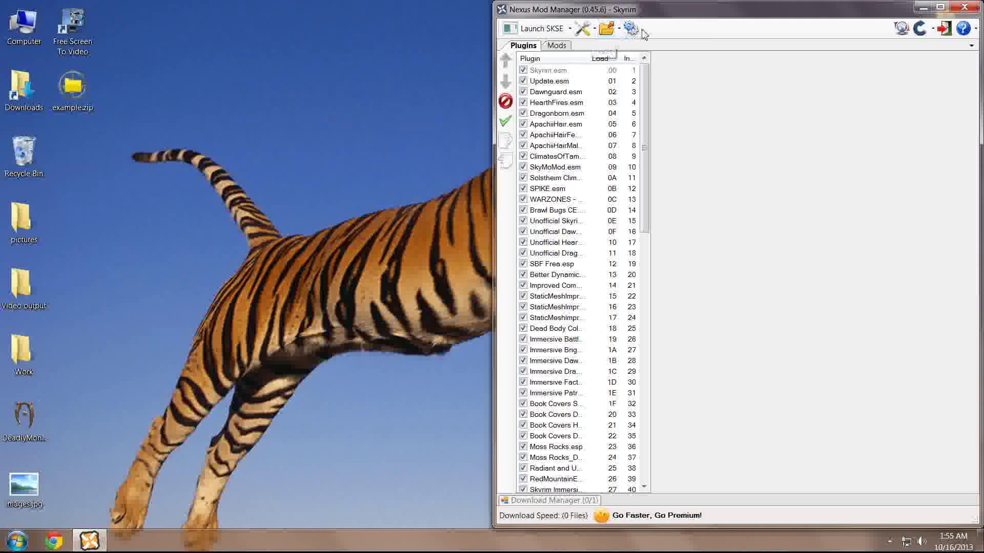
pyautogui.click(631, 29)
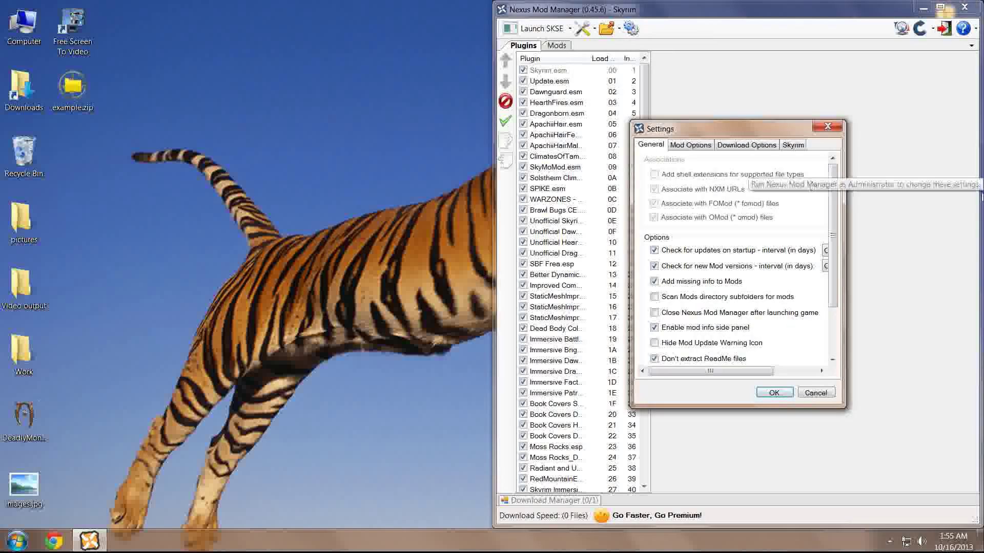
pyautogui.click(827, 127)
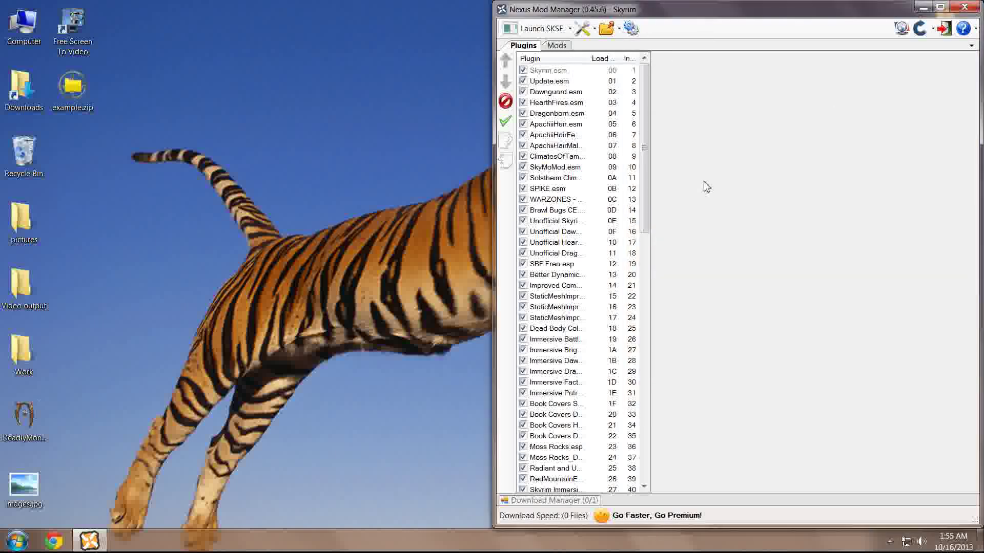
pyautogui.moveTo(644, 185)
pyautogui.mouseDown()
pyautogui.moveTo(643, 193)
pyautogui.moveTo(649, 176)
pyautogui.mouseUp()
pyautogui.click(556, 45)
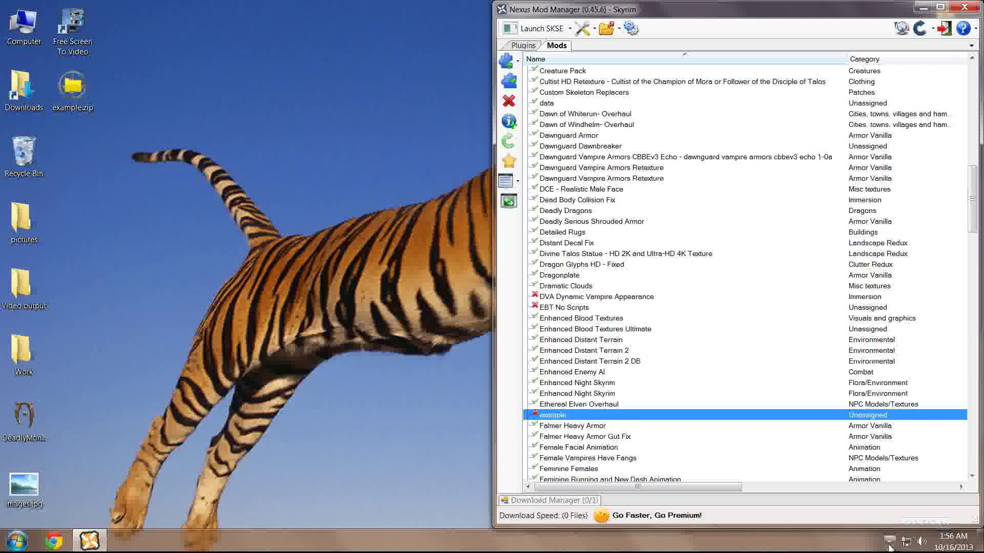
pyautogui.click(890, 542)
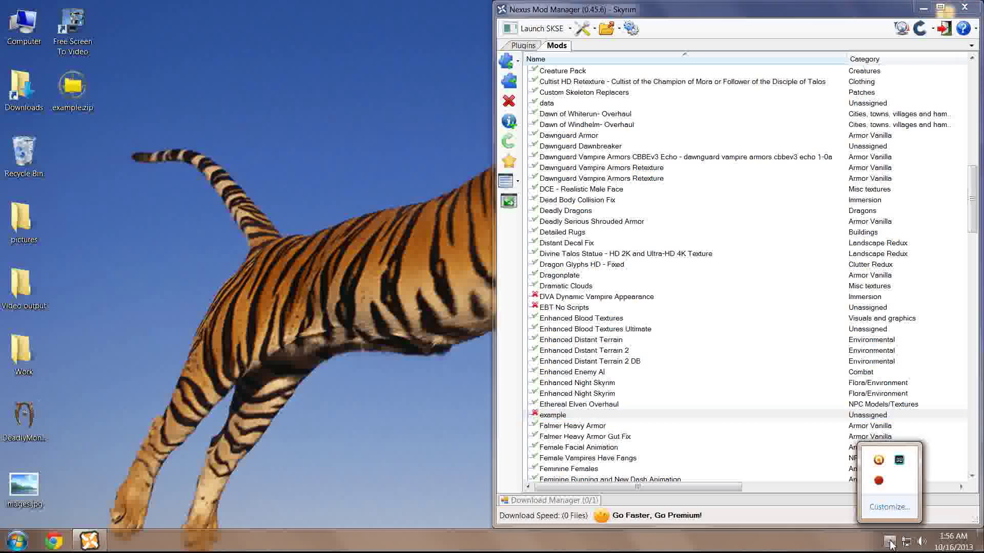